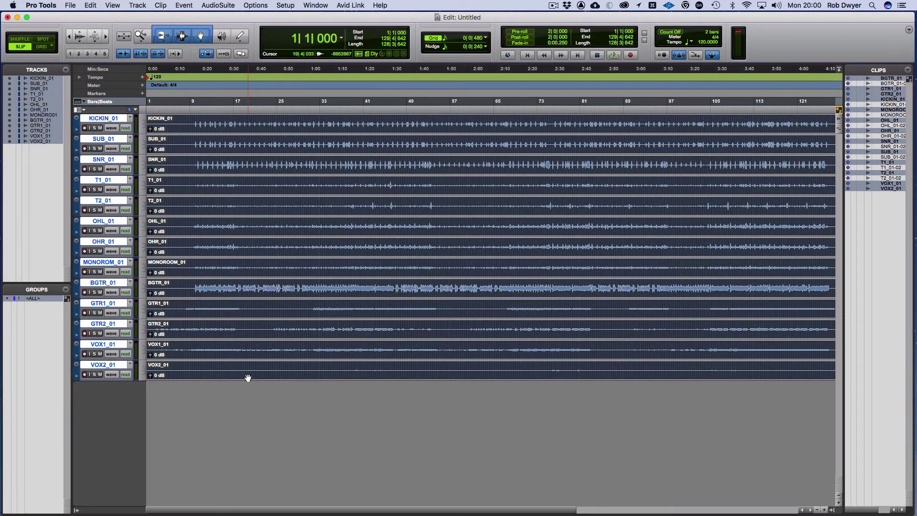
Select every track with the edit point placed near bar 2.
{"action": "left_click", "coordinate": [251, 367]}
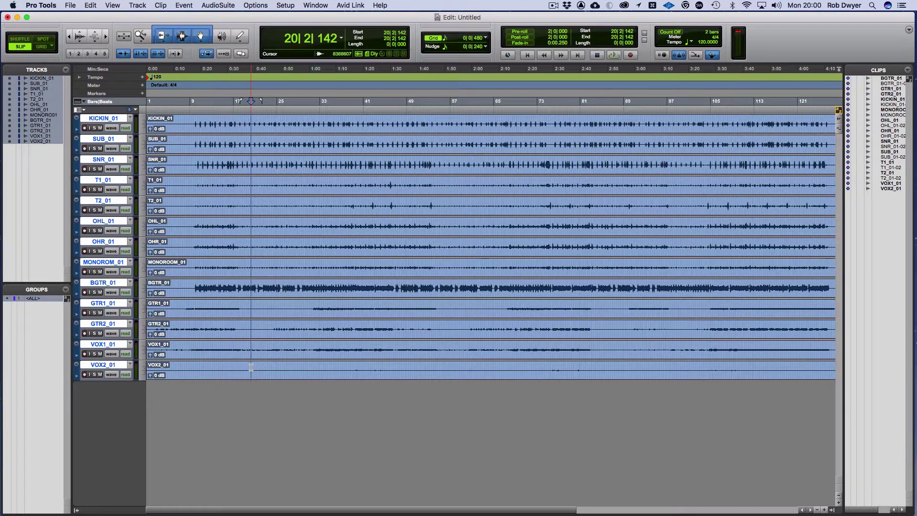
{"action": "left_click", "coordinate": [48, 300]}
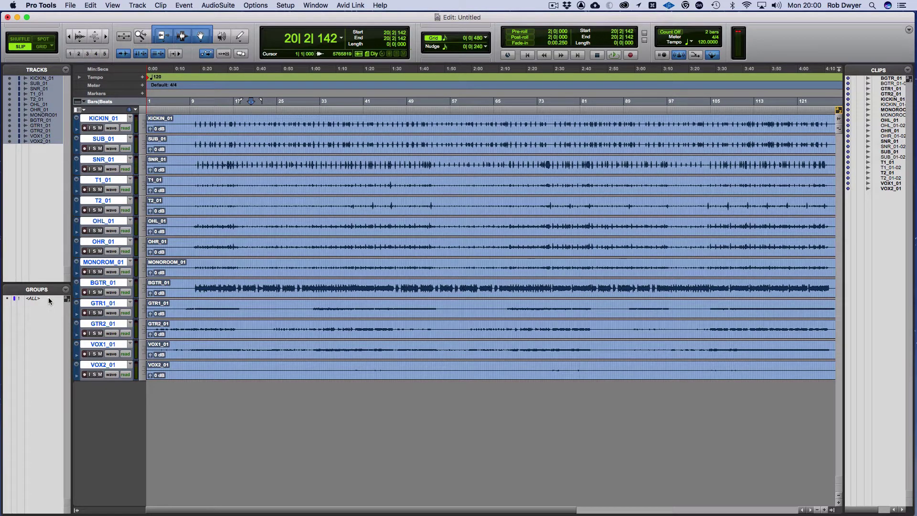
{"action": "left_click", "coordinate": [106, 325]}
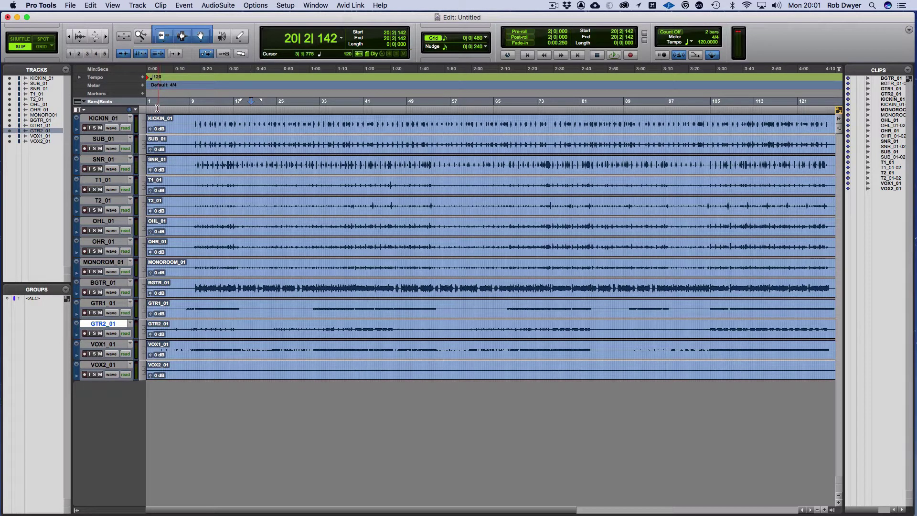
{"action": "left_click", "coordinate": [152, 107]}
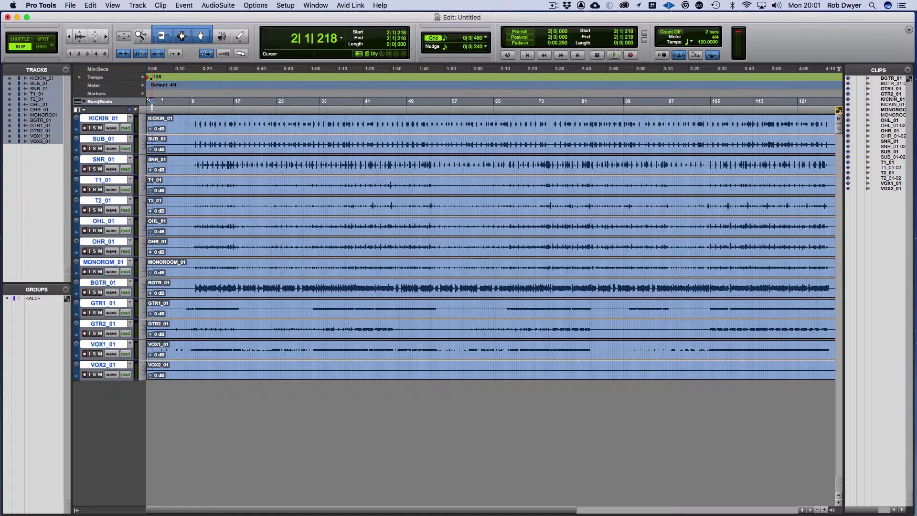
In Shuffle mode, delete the 1|1|000–2|4|298 silent lead-in across all tracks.
{"action": "key", "text": "super+bracketright"}
{"action": "key", "text": "super+bracketright"}
{"action": "key", "text": "super+bracketright"}
{"action": "key", "text": "super+bracketright"}
{"action": "key", "text": "super+bracketright"}
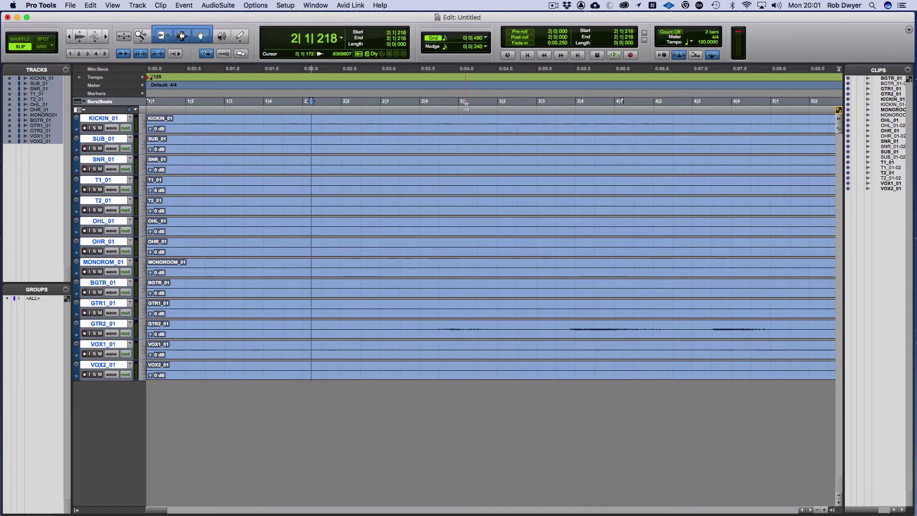
{"action": "left_click", "coordinate": [431, 102]}
{"action": "left_click_drag", "start_coordinate": [433, 102], "coordinate": [128, 116]}
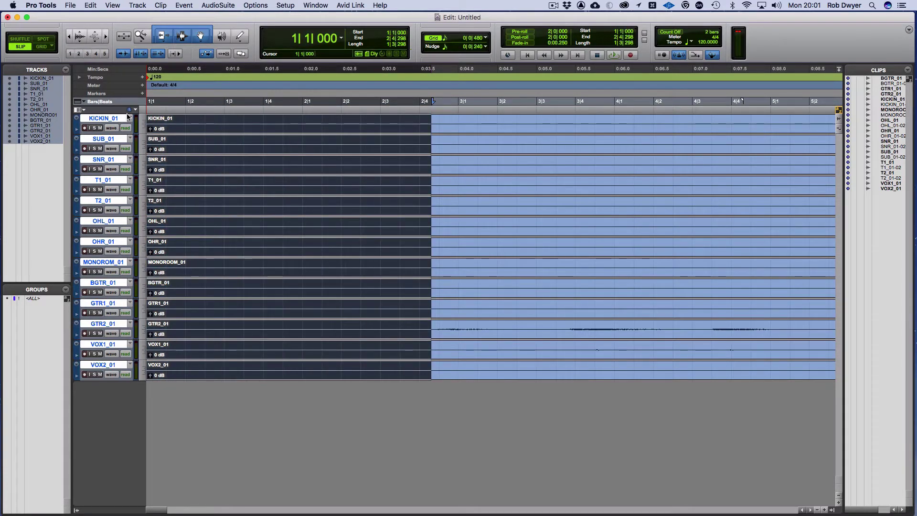
{"action": "key", "text": "F1"}
{"action": "key", "text": "BackSpace"}
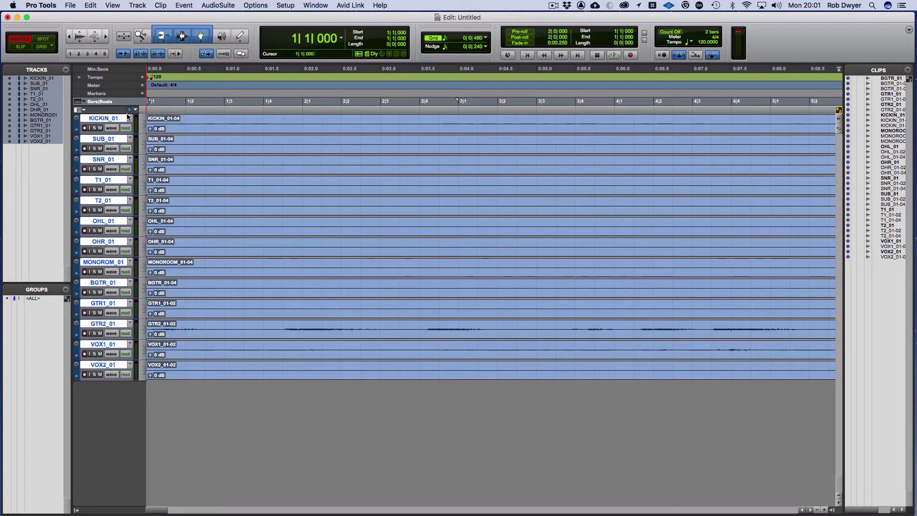
{"action": "key", "text": "super+["}
{"action": "key", "text": "super+["}
{"action": "key", "text": "super+["}
{"action": "key", "text": "super+["}
{"action": "key", "text": "super+["}
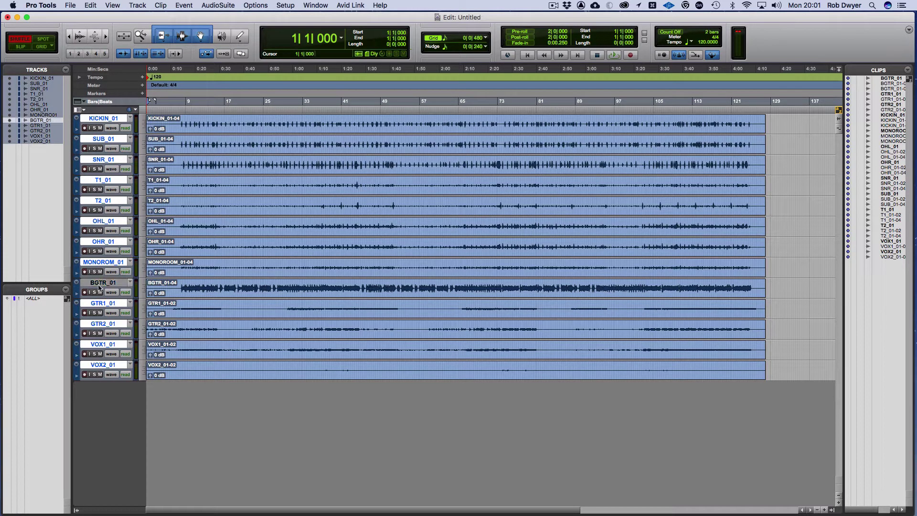
Select BGTR_01, zoom into the first 35 seconds and make the track much taller.
{"action": "left_click", "coordinate": [102, 281]}
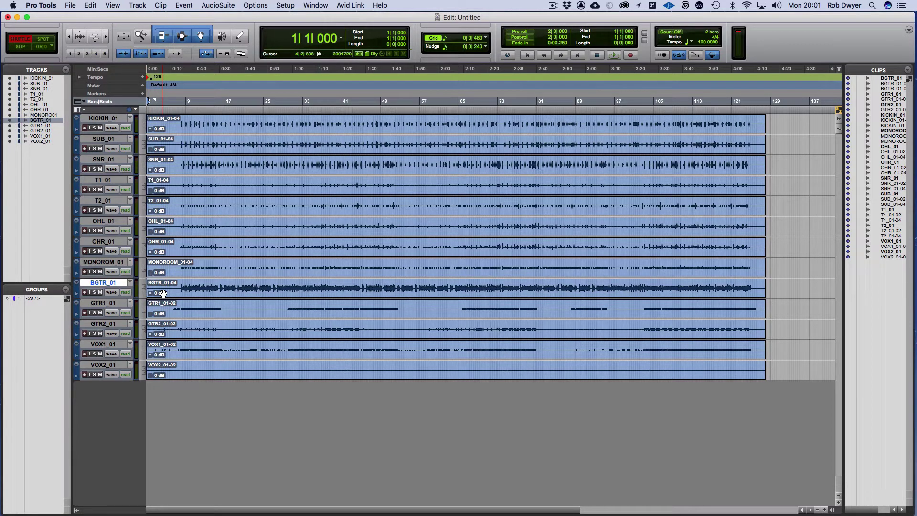
{"action": "key", "text": "super+bracketright"}
{"action": "key", "text": "super+bracketright"}
{"action": "key", "text": "super+bracketright"}
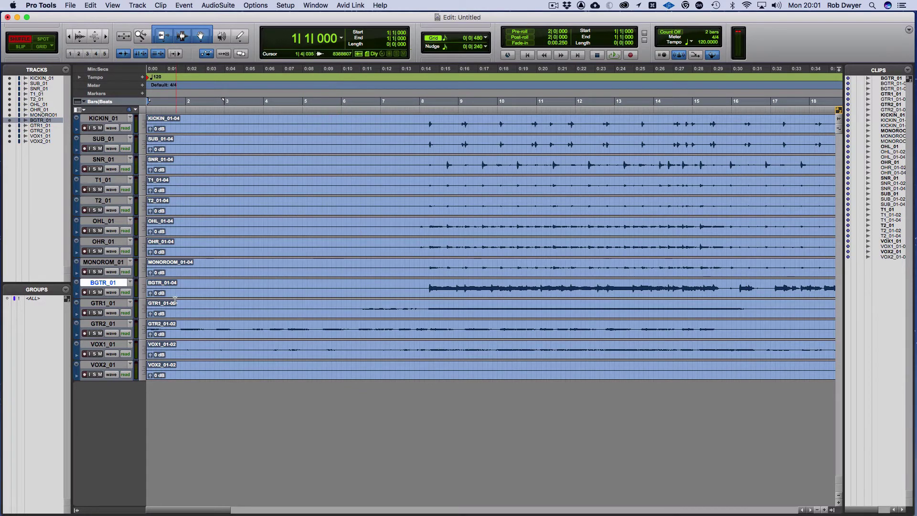
{"action": "key", "text": "ctrl+Up"}
{"action": "key", "text": "ctrl+Up"}
{"action": "key", "text": "ctrl+Up"}
{"action": "key", "text": "ctrl+Up"}
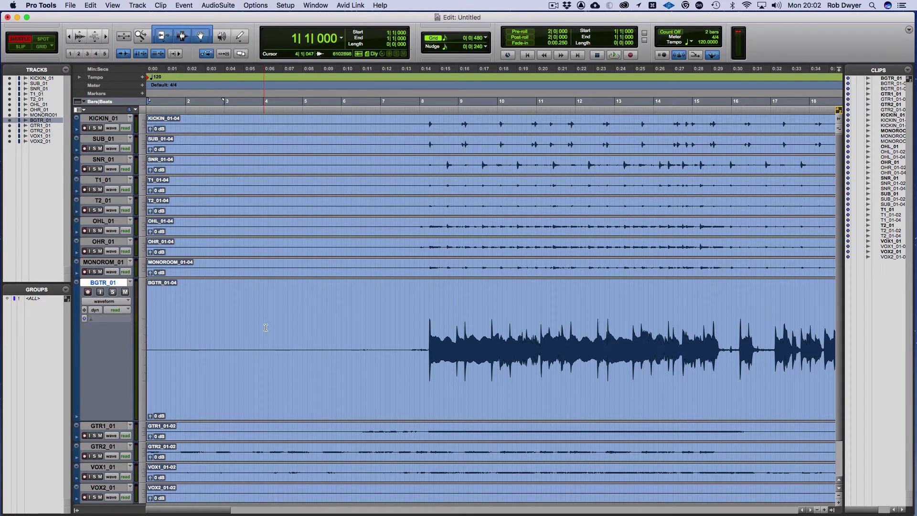
{"action": "double_click", "coordinate": [148, 405]}
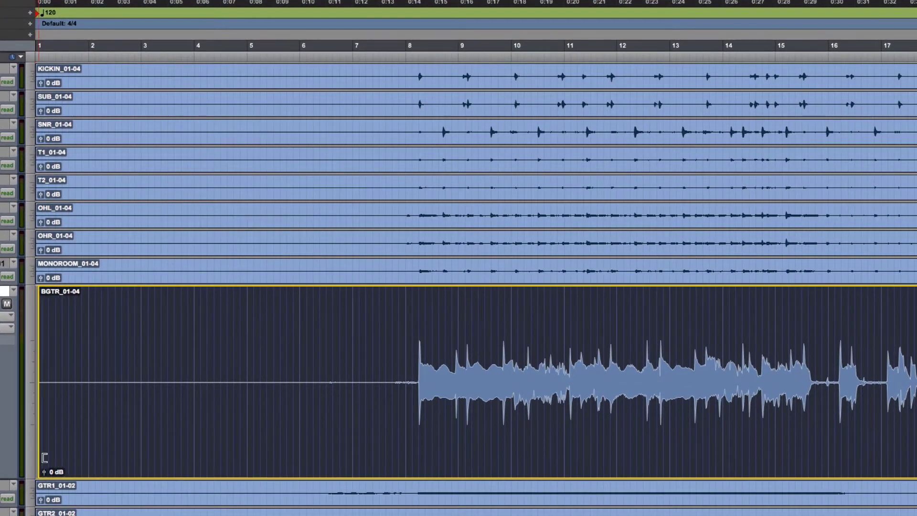
{"action": "left_click_drag", "start_coordinate": [44, 458], "coordinate": [418, 399]}
{"action": "key", "text": "super+z"}
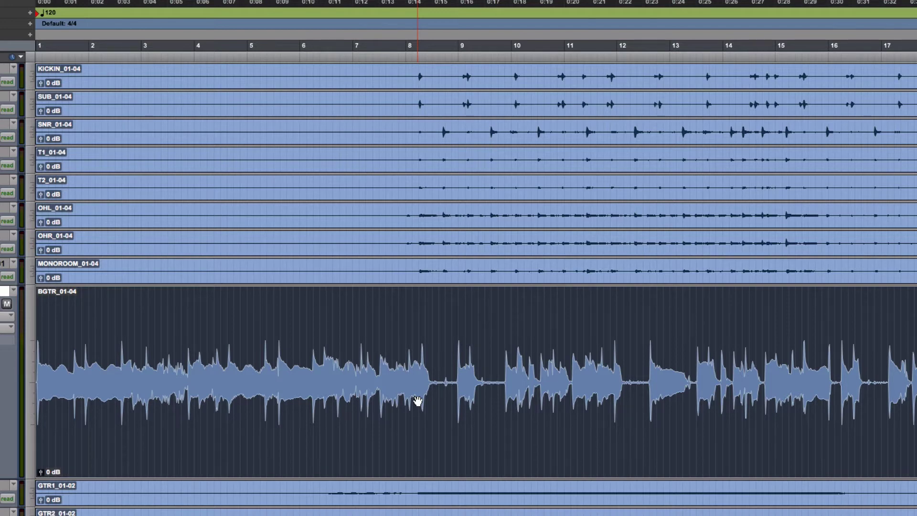
{"action": "key", "text": "super+z"}
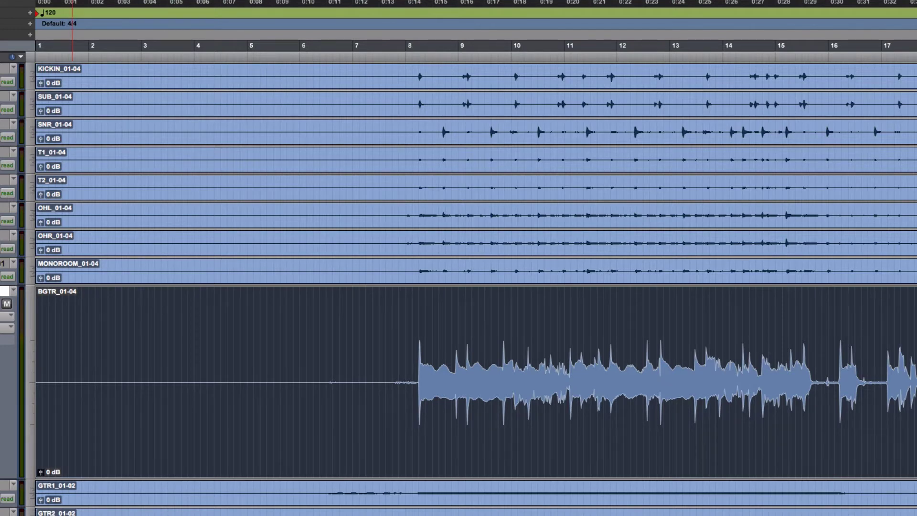
{"action": "left_click_drag", "start_coordinate": [40, 471], "coordinate": [419, 478]}
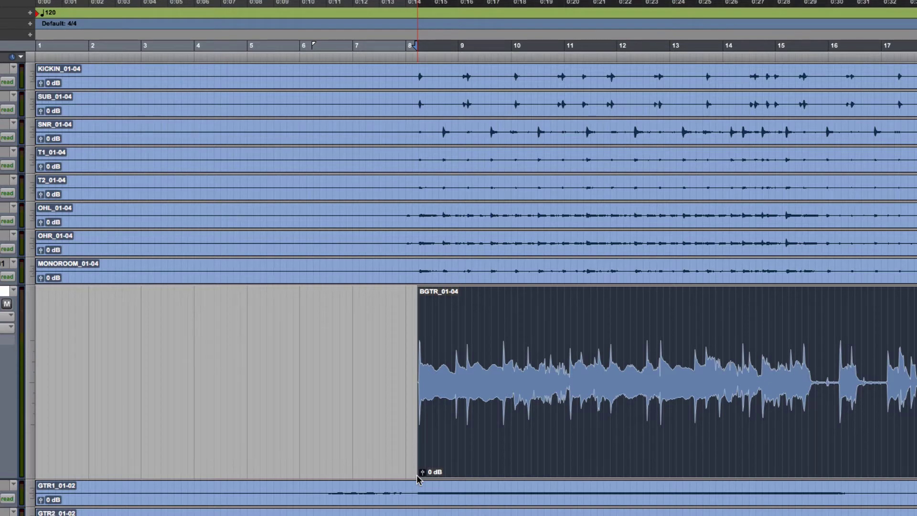
{"action": "left_click_drag", "start_coordinate": [417, 478], "coordinate": [37, 476]}
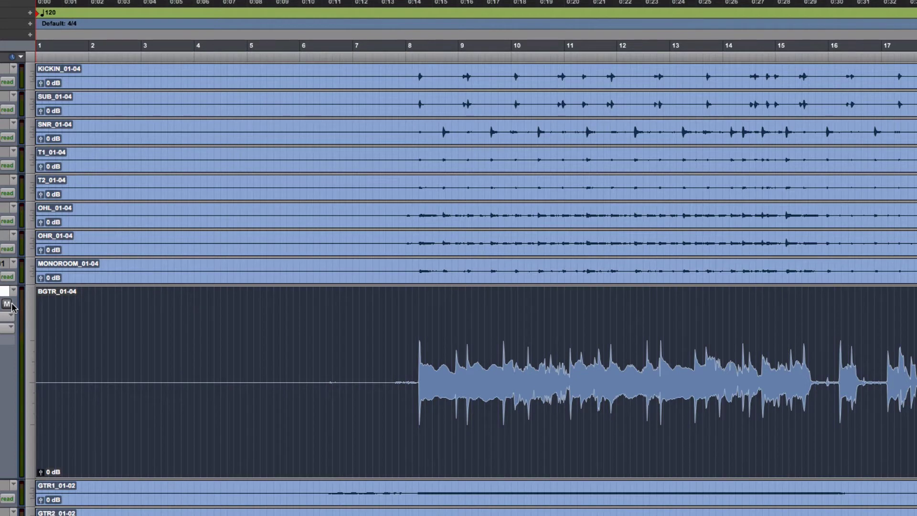
Trim the BGTR_01-04 clip start up to the bass's first note.
{"action": "left_click", "coordinate": [413, 323]}
{"action": "key", "text": "ctrl+bracketright"}
{"action": "key", "text": "ctrl+bracketright"}
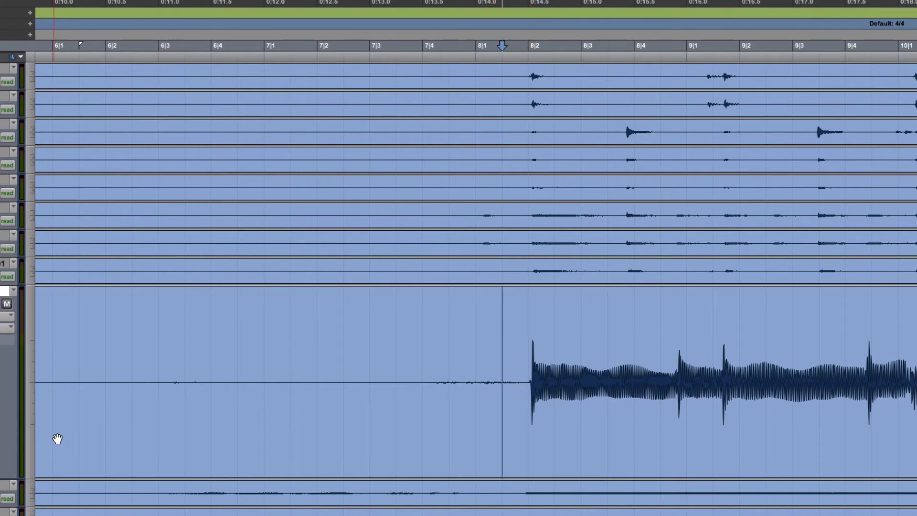
{"action": "key", "text": "ctrl+bracketleft"}
{"action": "key", "text": "ctrl+bracketleft"}
{"action": "key", "text": "ctrl+bracketleft"}
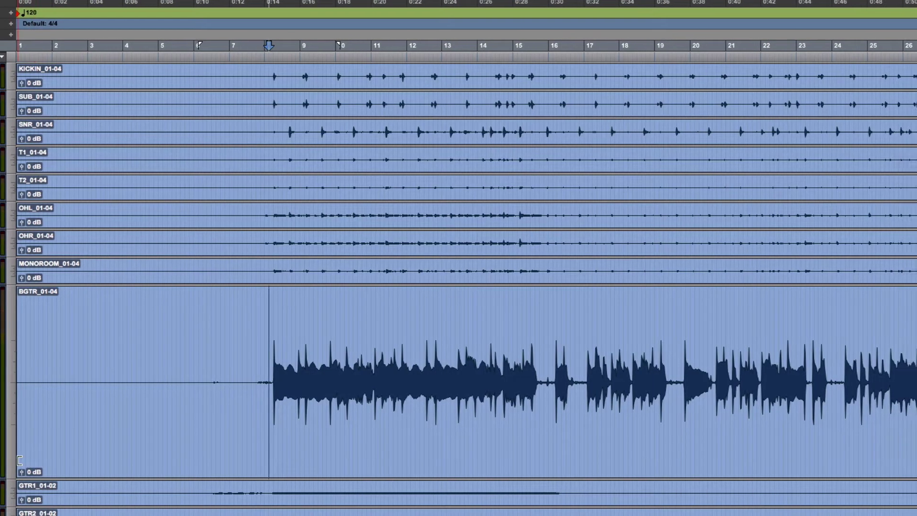
{"action": "left_click", "coordinate": [192, 442]}
{"action": "left_click_drag", "start_coordinate": [171, 442], "coordinate": [265, 414]}
{"action": "key", "text": "ctrl+bracketright"}
{"action": "key", "text": "ctrl+bracketright"}
{"action": "key", "text": "ctrl+bracketright"}
{"action": "key", "text": "ctrl+bracketright"}
{"action": "key", "text": "ctrl+bracketright"}
{"action": "key", "text": "ctrl+bracketright"}
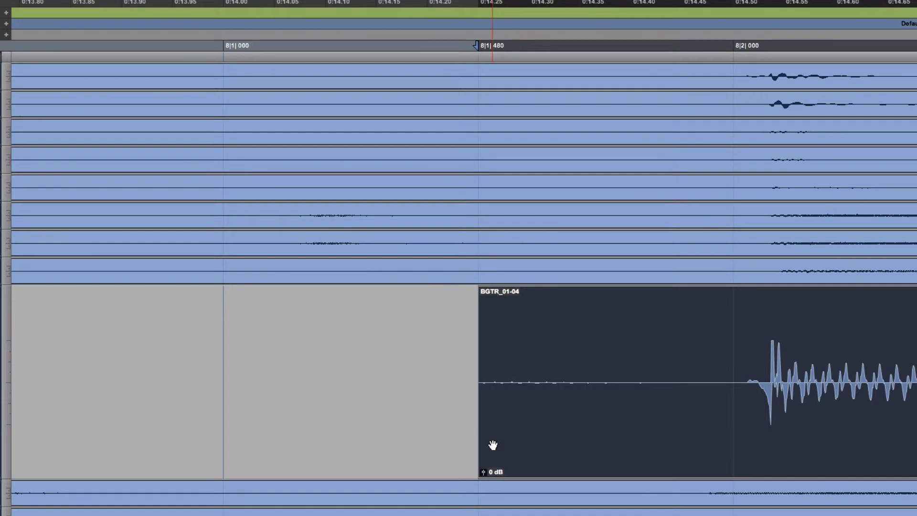
{"action": "scroll", "coordinate": [493, 445], "scroll_direction": "right", "scroll_amount": 5}
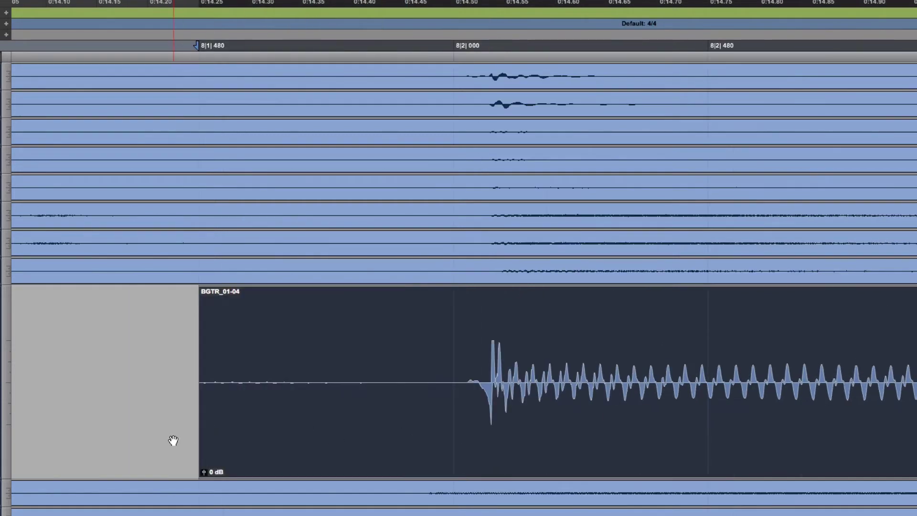
Move BGTR_01-04 to start at 8|2|000, then extend its start slightly earlier.
{"action": "left_click", "coordinate": [213, 440]}
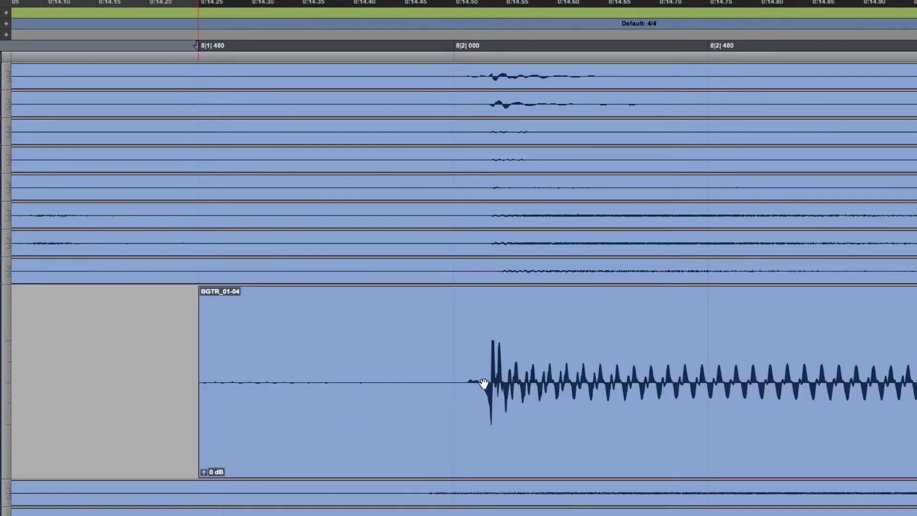
{"action": "double_click", "coordinate": [247, 436]}
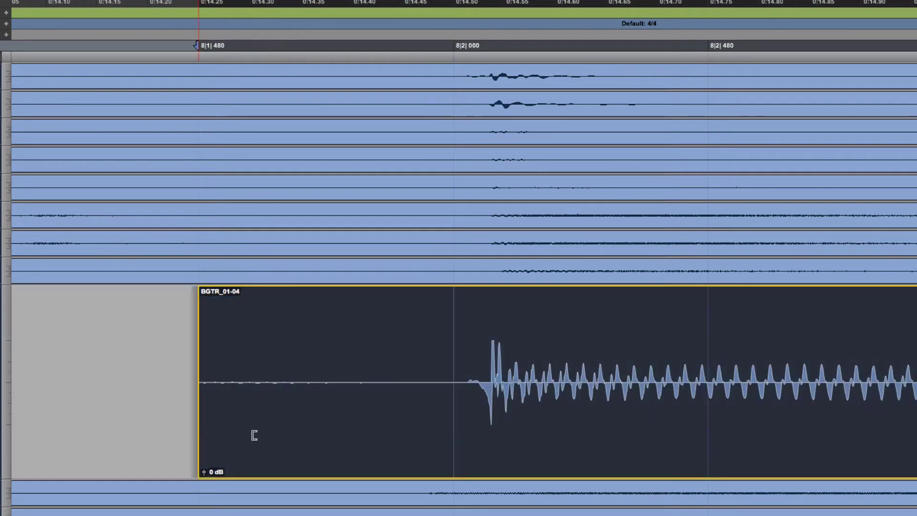
{"action": "left_click_drag", "start_coordinate": [301, 435], "coordinate": [332, 420]}
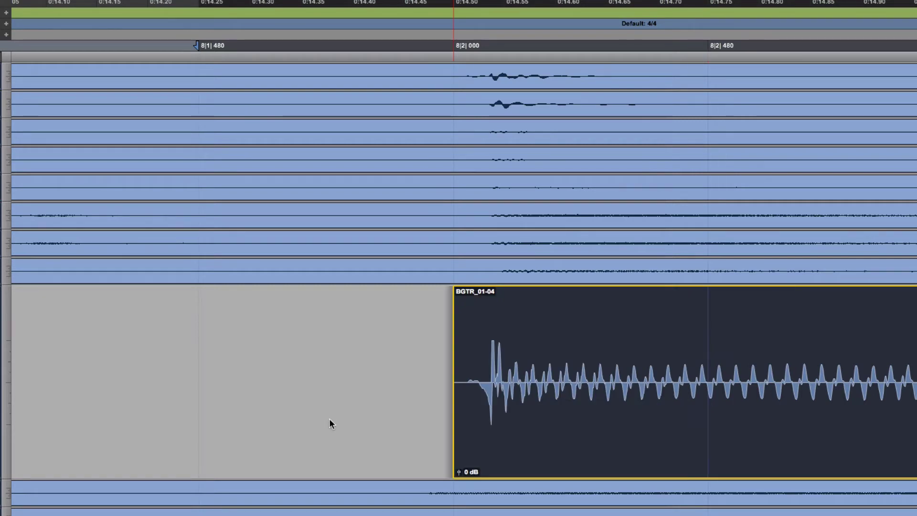
{"action": "left_click_drag", "start_coordinate": [330, 419], "coordinate": [330, 419]}
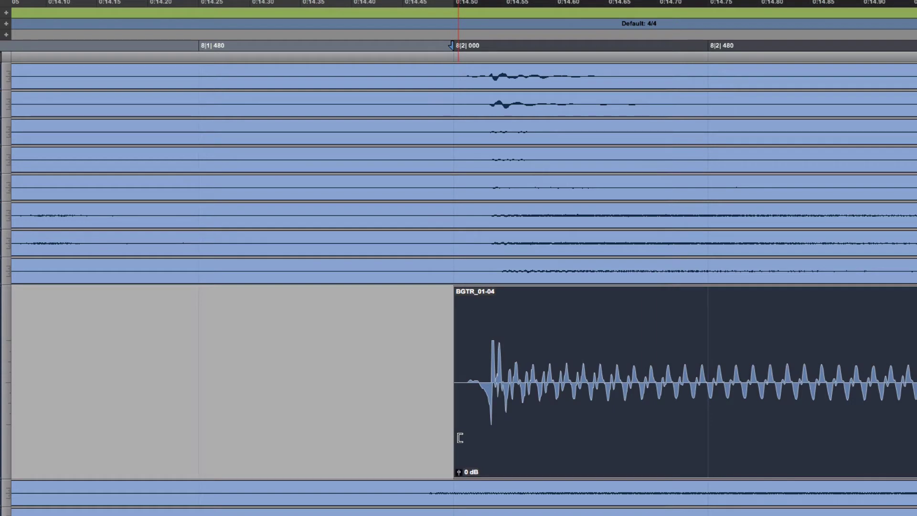
{"action": "left_click_drag", "start_coordinate": [454, 436], "coordinate": [468, 392]}
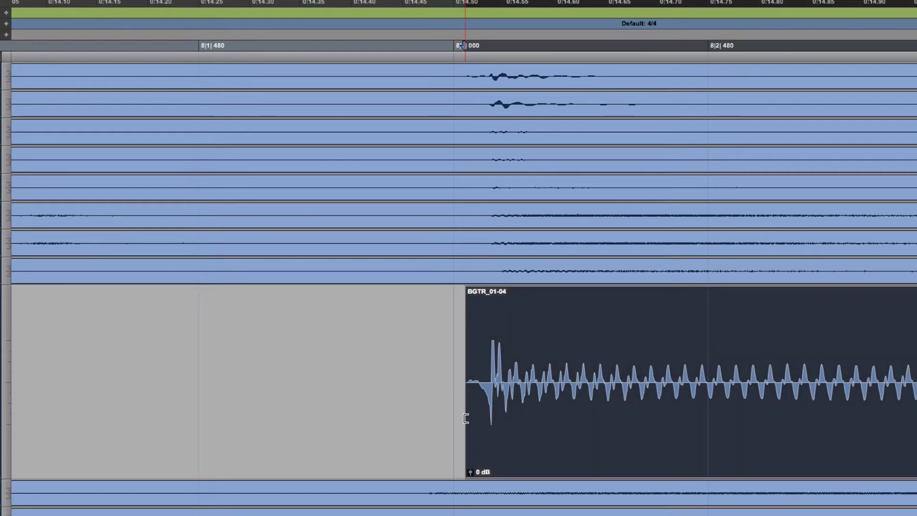
{"action": "left_click_drag", "start_coordinate": [466, 419], "coordinate": [461, 399]}
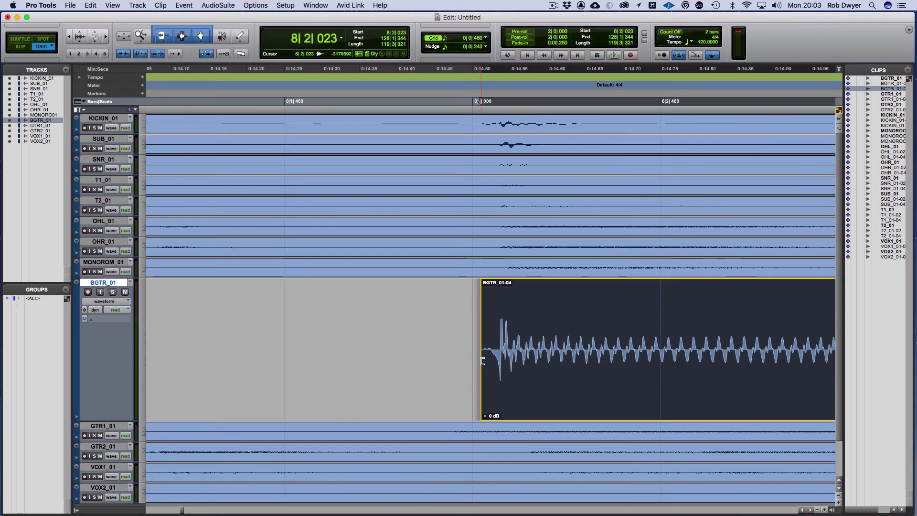
Switch to Relative Grid and try extending the BGTR_01-04 start earlier, then undo it.
{"action": "left_click_drag", "start_coordinate": [482, 361], "coordinate": [480, 363]}
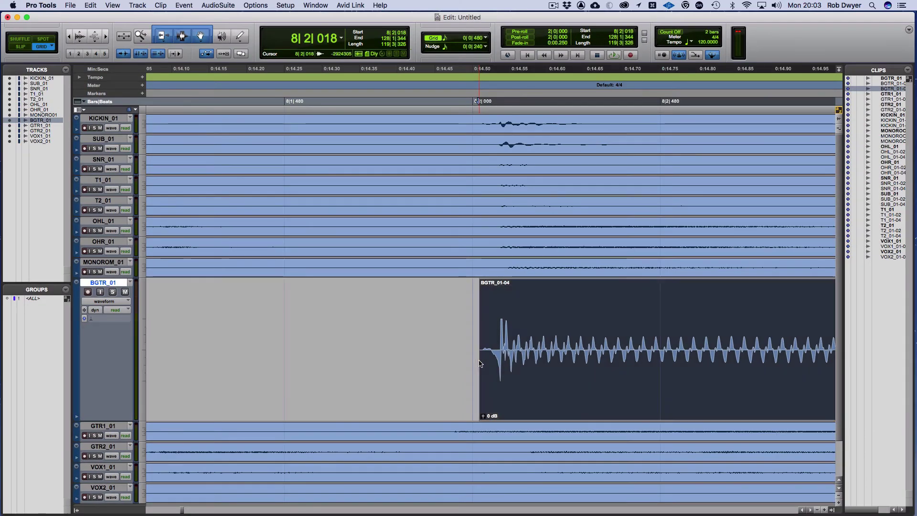
{"action": "left_click", "coordinate": [52, 47]}
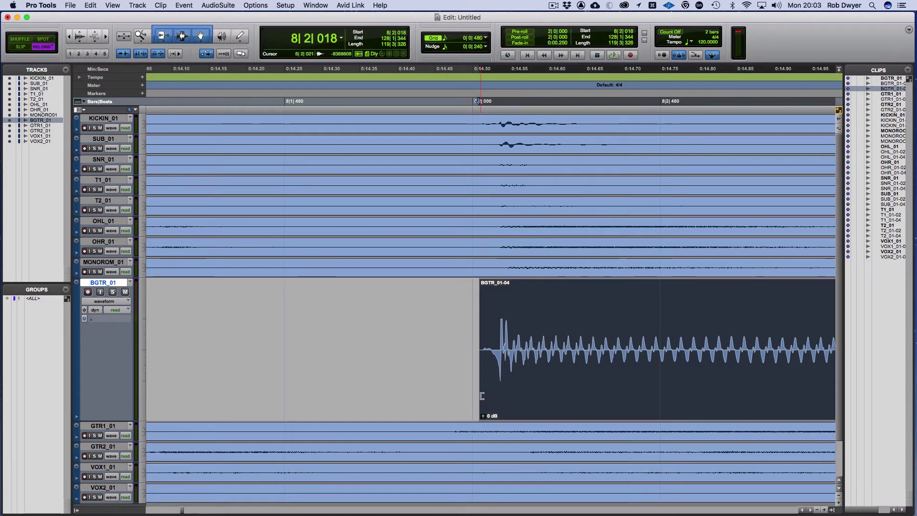
{"action": "left_click_drag", "start_coordinate": [482, 396], "coordinate": [238, 350]}
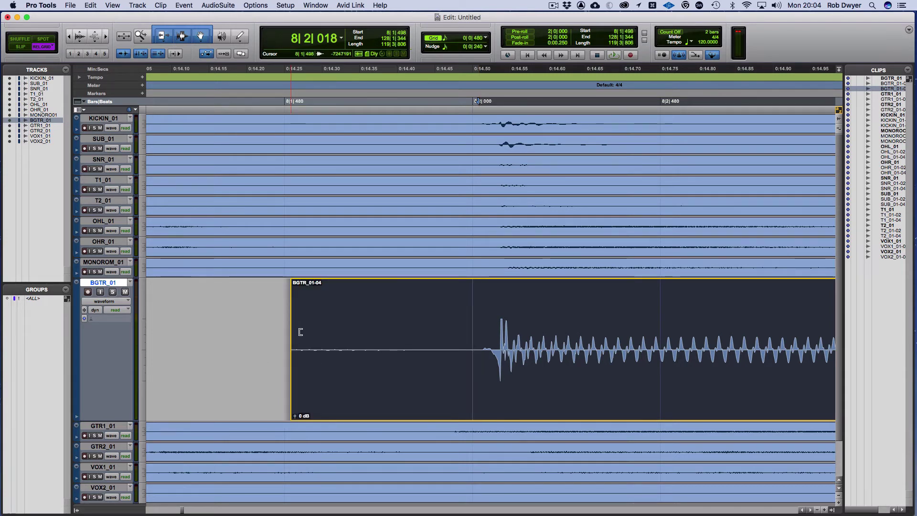
{"action": "key", "text": "super+z"}
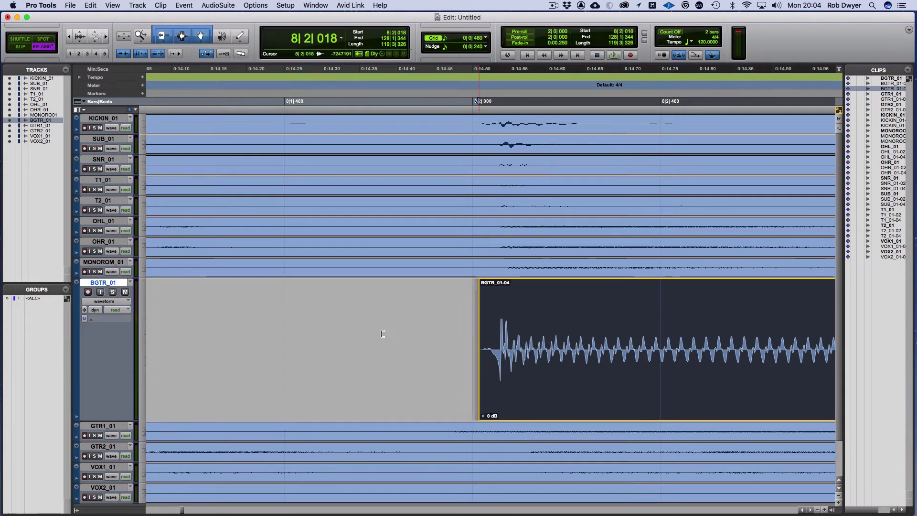
{"action": "key", "text": "shift+super+z"}
{"action": "key", "text": "super+z"}
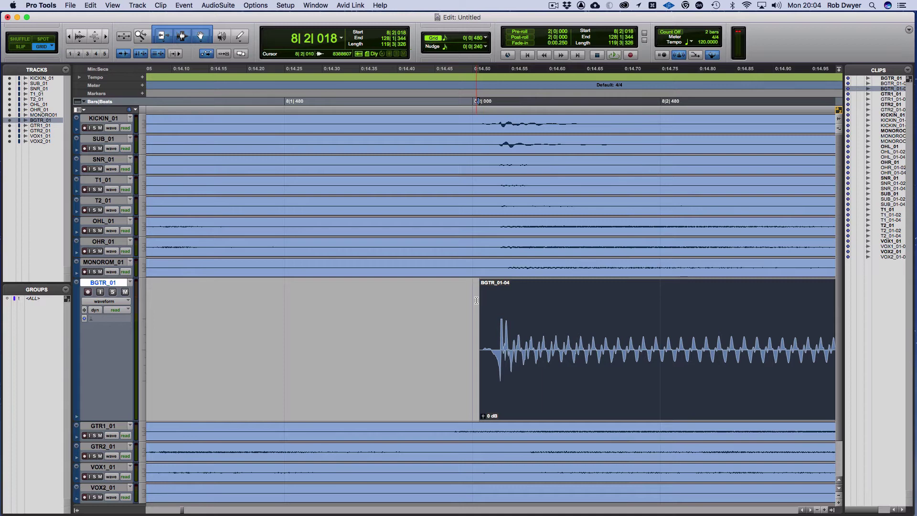
Nudge the BGTR clip start earlier and place the insertion point at 8|1|480.
{"action": "key", "text": "alt+minus"}
{"action": "key", "text": "alt+minus"}
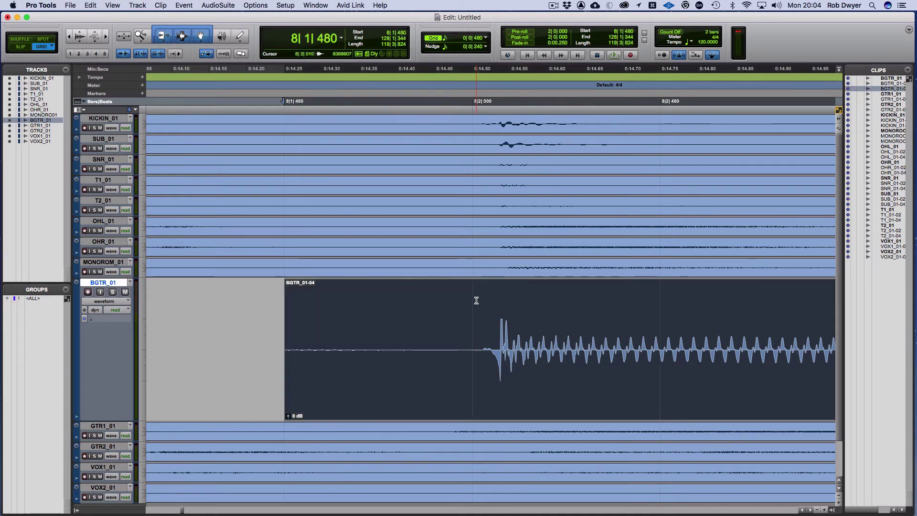
{"action": "key", "text": "alt+minus"}
{"action": "left_click", "coordinate": [415, 309]}
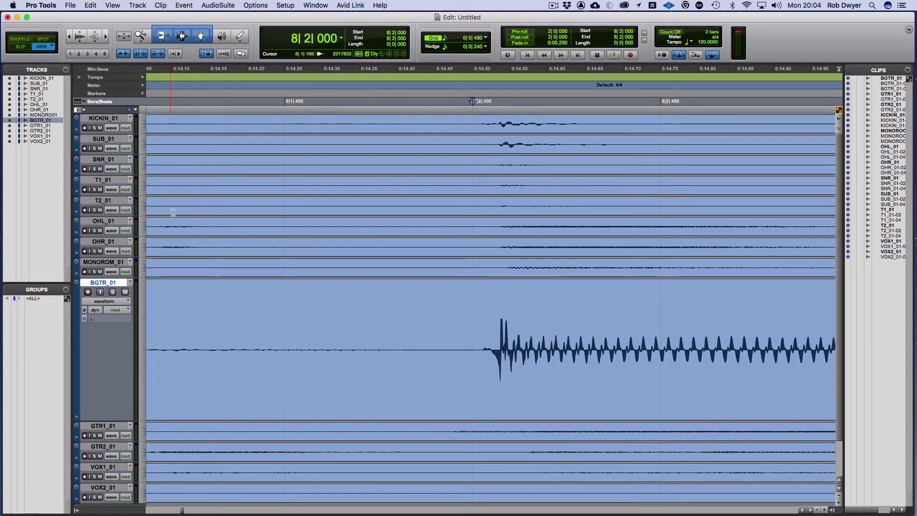
{"action": "left_click", "coordinate": [233, 318]}
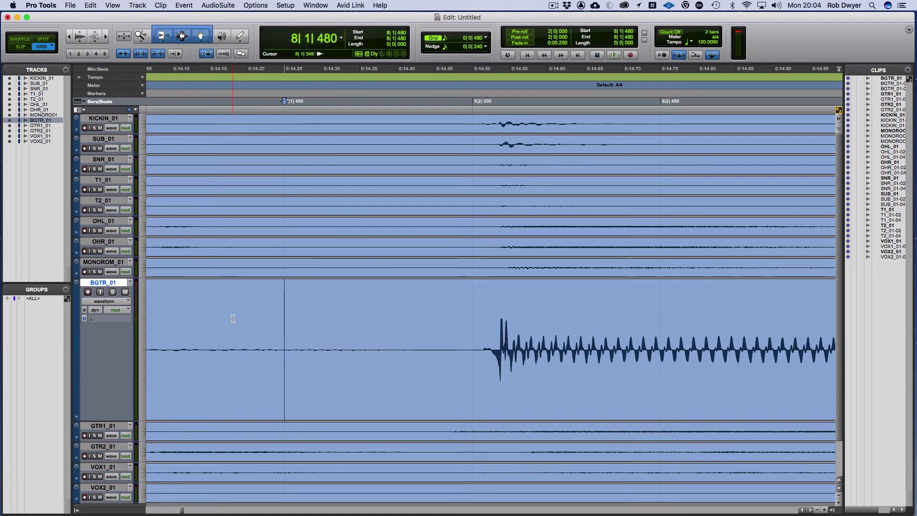
Split BGTR_01 at its first transient, delete the silent piece, and slip-trim the start ahead of it.
{"action": "key", "text": "Tab"}
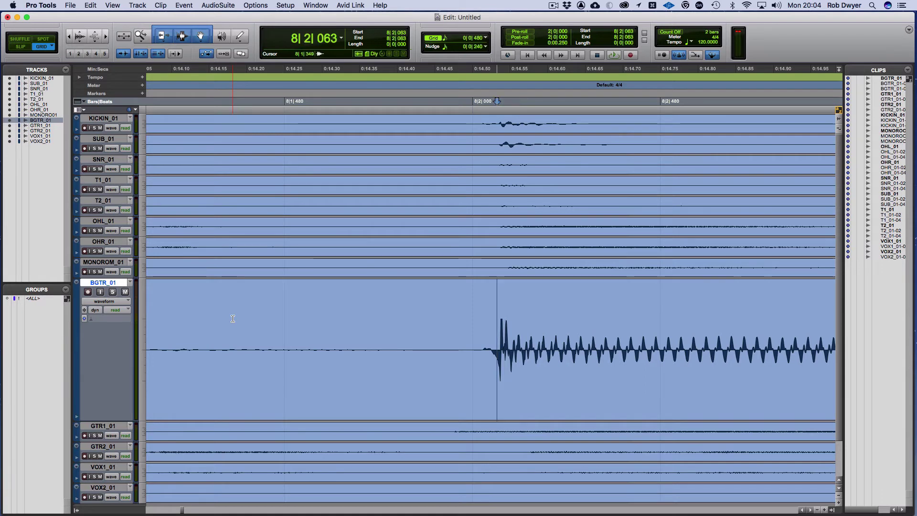
{"action": "key", "text": "super+e"}
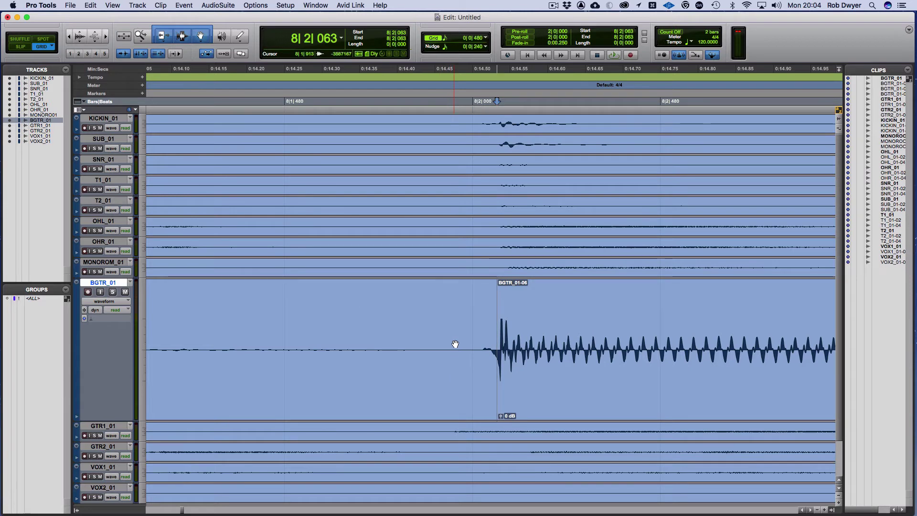
{"action": "left_click", "coordinate": [444, 394]}
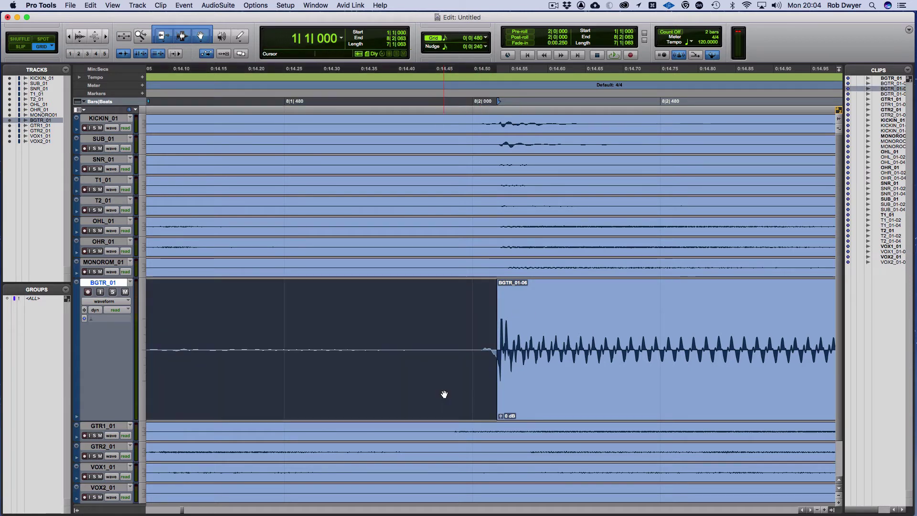
{"action": "key", "text": "Delete"}
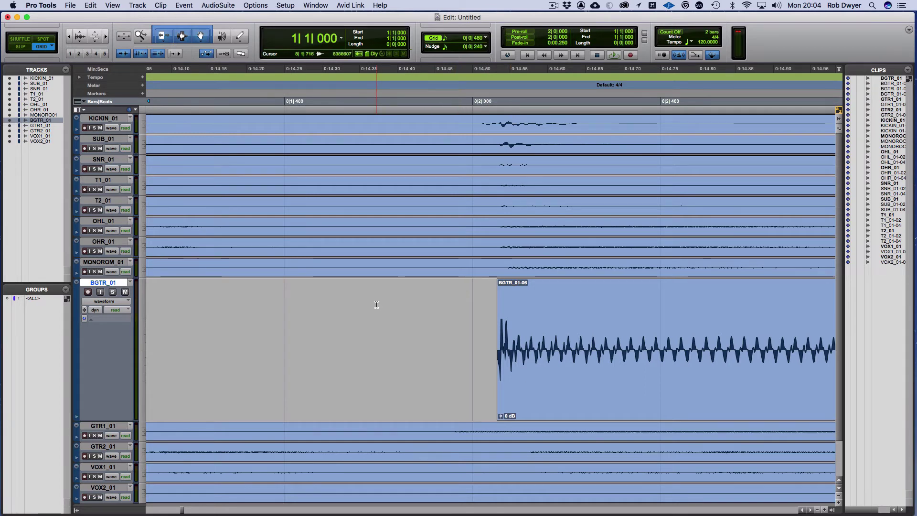
{"action": "key", "text": "F2"}
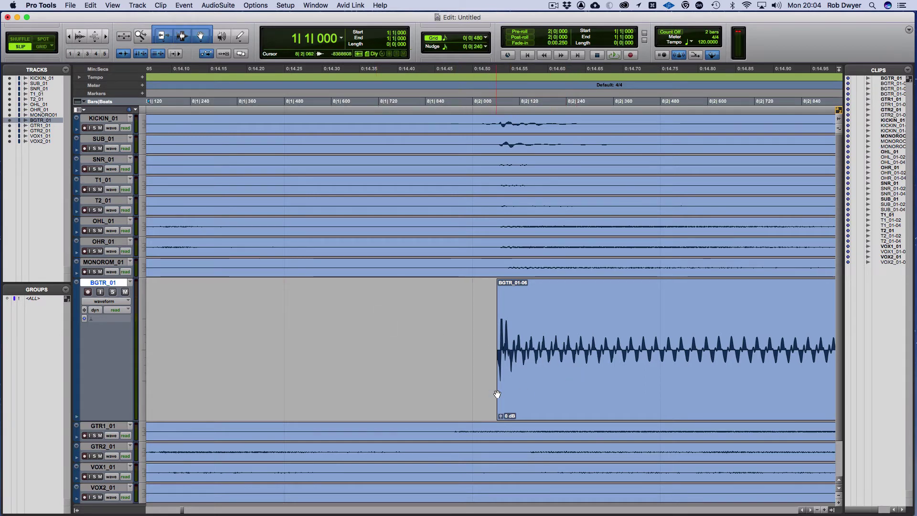
{"action": "left_click_drag", "start_coordinate": [497, 394], "coordinate": [482, 390]}
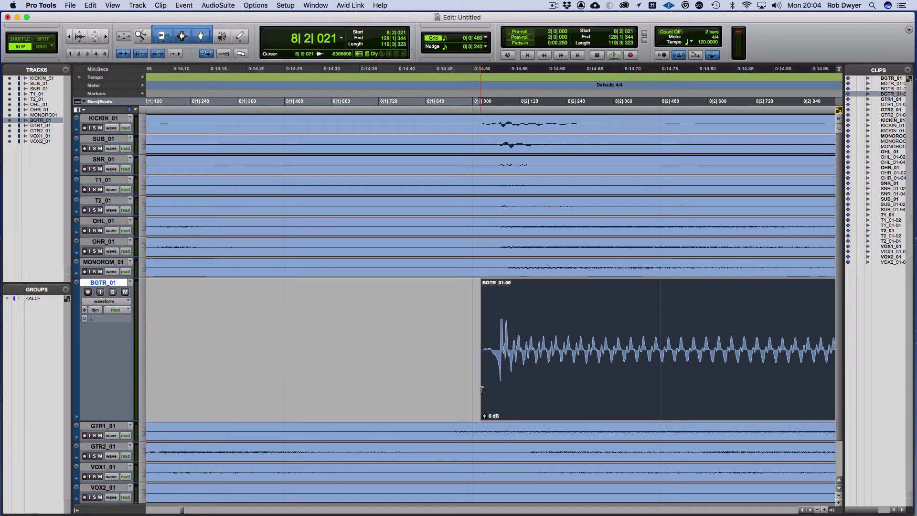
Delete the silent stretches in BGTR_01, including those near bar 19, bar 24 and the clip's end.
{"action": "key", "text": "r"}
{"action": "key", "text": "r"}
{"action": "key", "text": "r"}
{"action": "key", "text": "r"}
{"action": "key", "text": "r"}
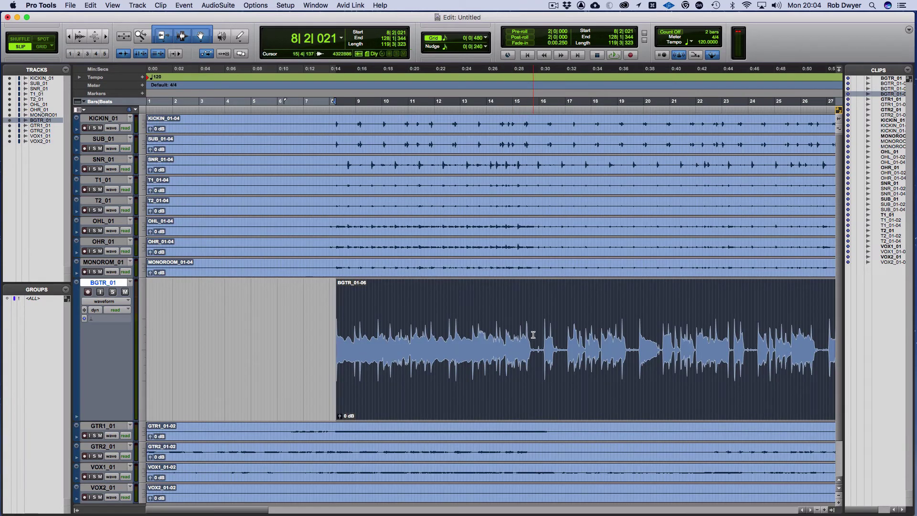
{"action": "left_click_drag", "start_coordinate": [534, 335], "coordinate": [567, 332]}
{"action": "key", "text": "Delete"}
{"action": "key", "text": "Delete"}
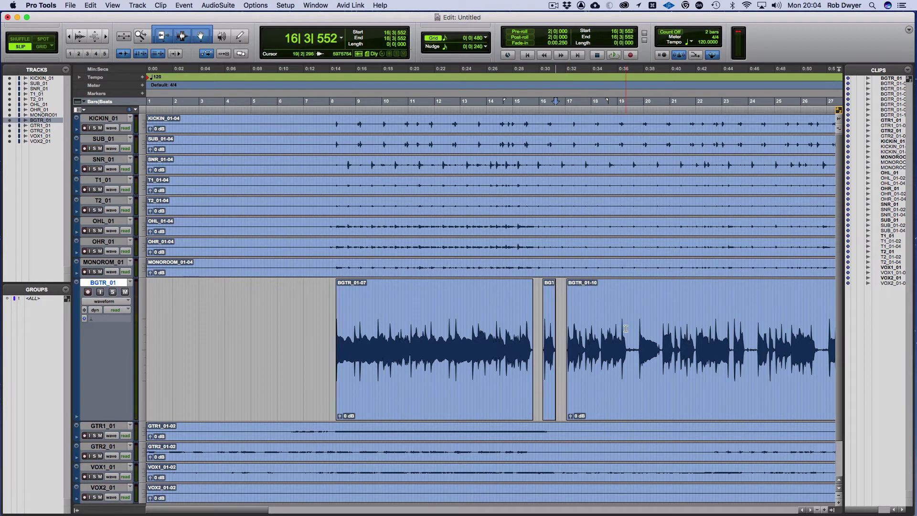
{"action": "left_click_drag", "start_coordinate": [629, 328], "coordinate": [636, 329]}
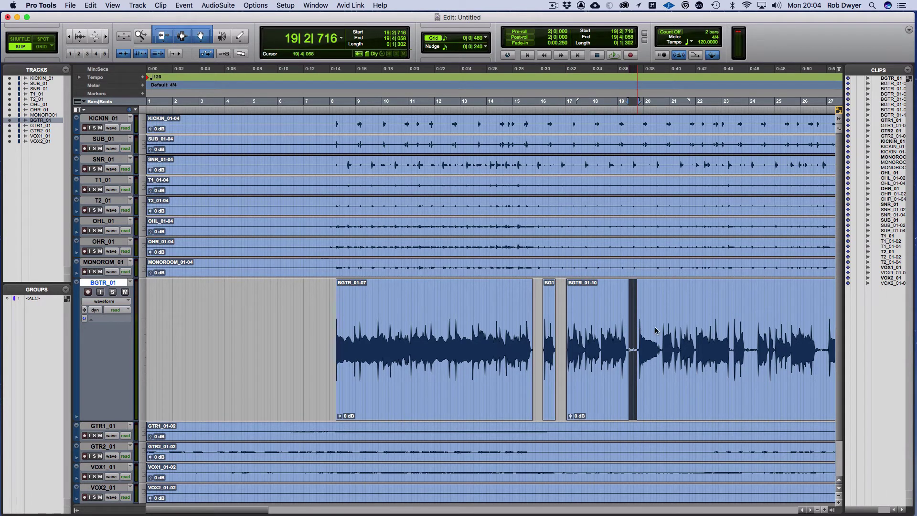
{"action": "key", "text": "Delete"}
{"action": "left_click_drag", "start_coordinate": [747, 330], "coordinate": [757, 325]}
{"action": "key", "text": "Delete"}
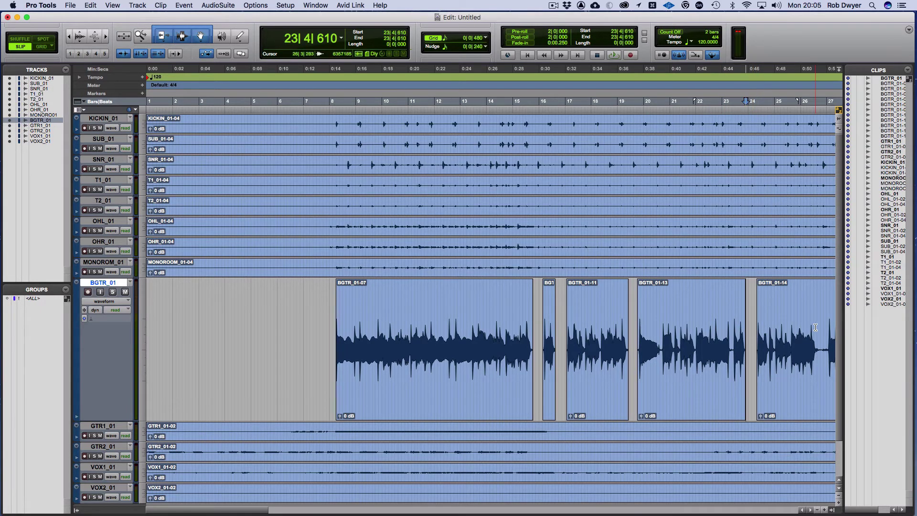
{"action": "left_click_drag", "start_coordinate": [815, 328], "coordinate": [828, 327]}
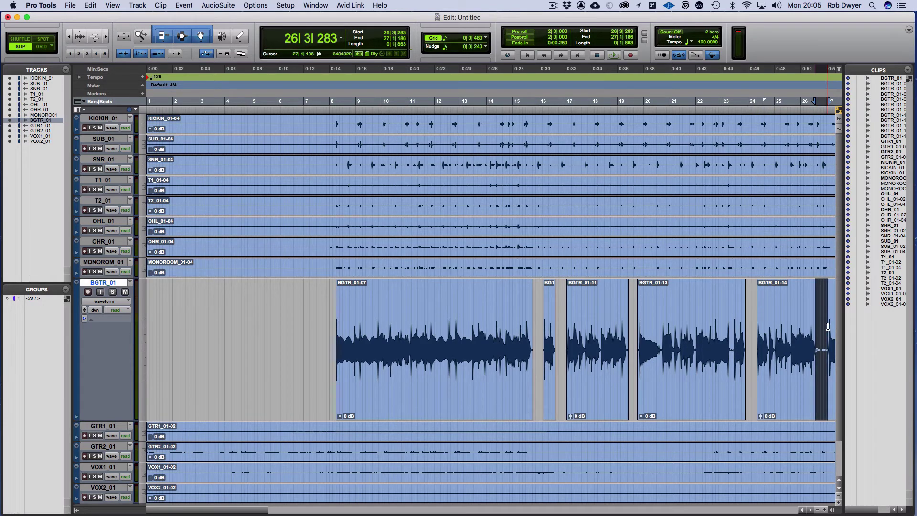
{"action": "key", "text": "Delete"}
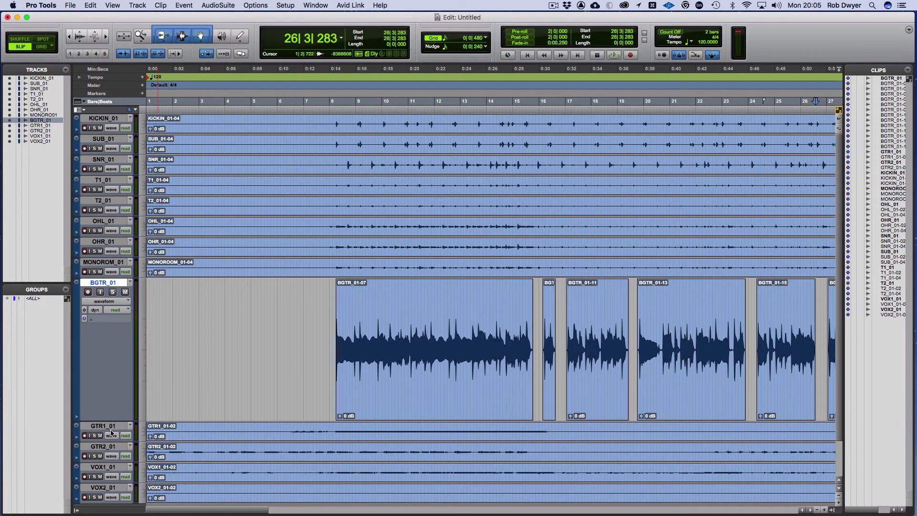
Shrink all tracks to small height and select KICKIN_01 through MONOROOM_01.
{"action": "key", "text": "ctrl+alt+Up"}
{"action": "key", "text": "ctrl+alt+Down"}
{"action": "key", "text": "ctrl+alt+Down"}
{"action": "key", "text": "ctrl+Down"}
{"action": "key", "text": "ctrl+Down"}
{"action": "key", "text": "ctrl+Down"}
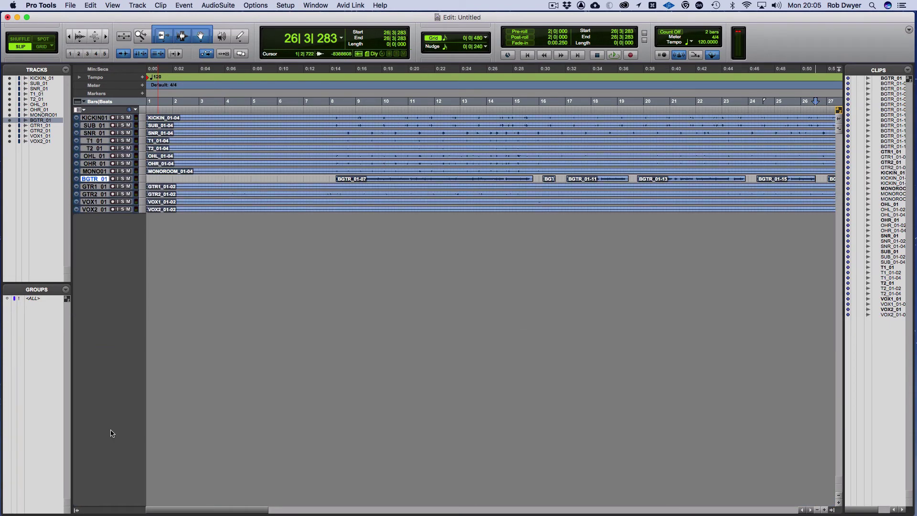
{"action": "left_click", "coordinate": [266, 119]}
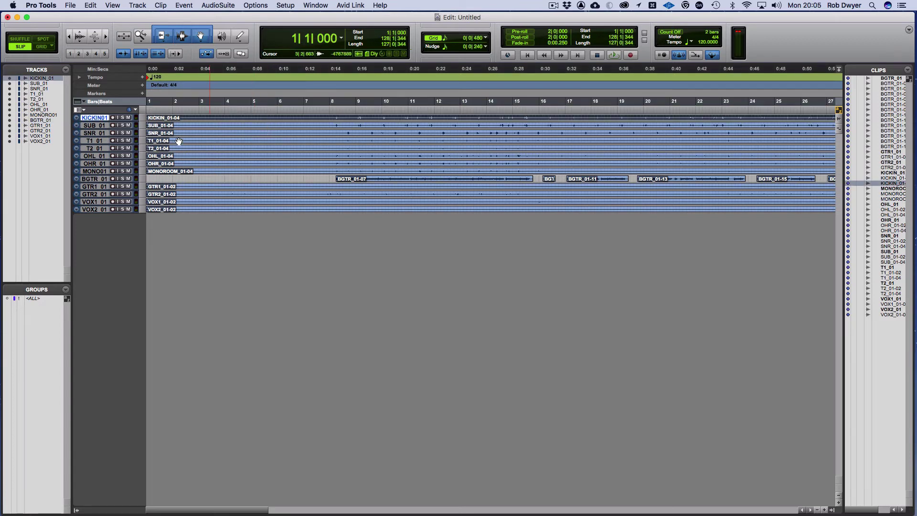
{"action": "left_click", "coordinate": [98, 172], "text": "shift"}
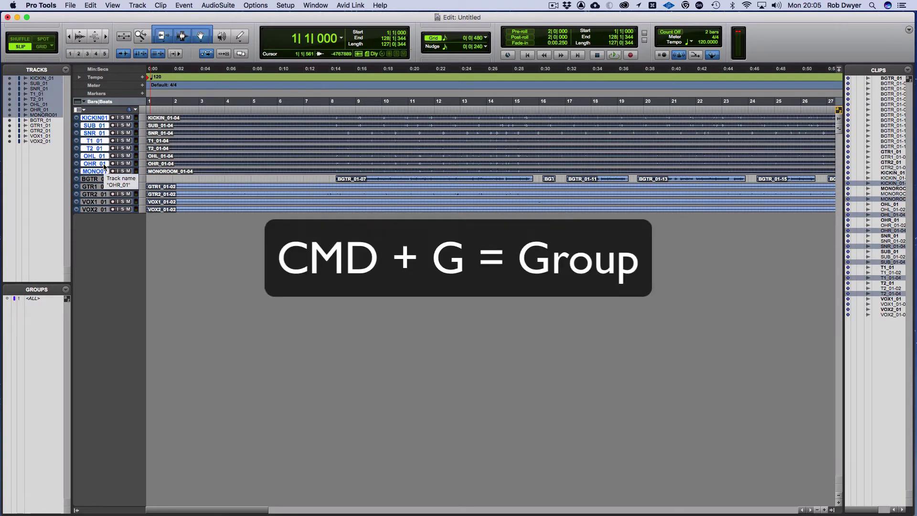
Create group DRUMS with ID d from the eight drum tracks, leaving BGTR_01 out.
{"action": "key", "text": "super+g"}
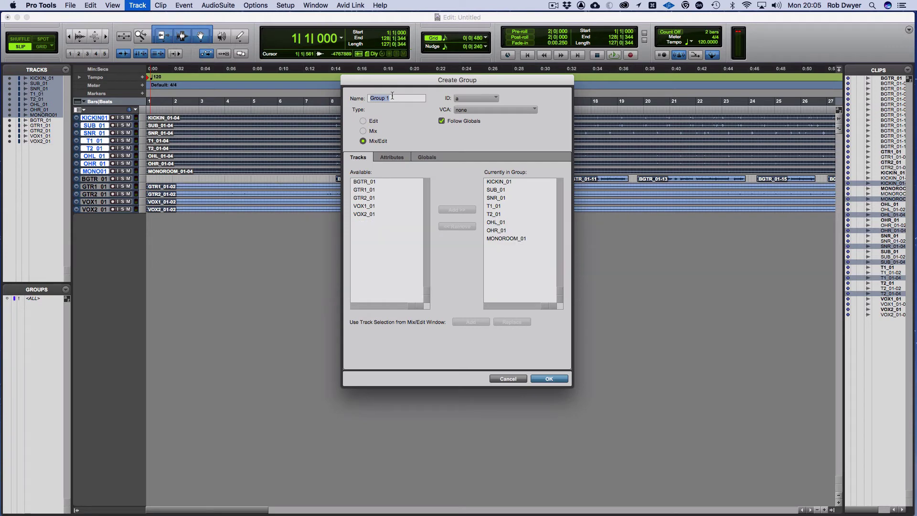
{"action": "type", "text": "DRUMS"}
{"action": "left_click", "coordinate": [487, 97]}
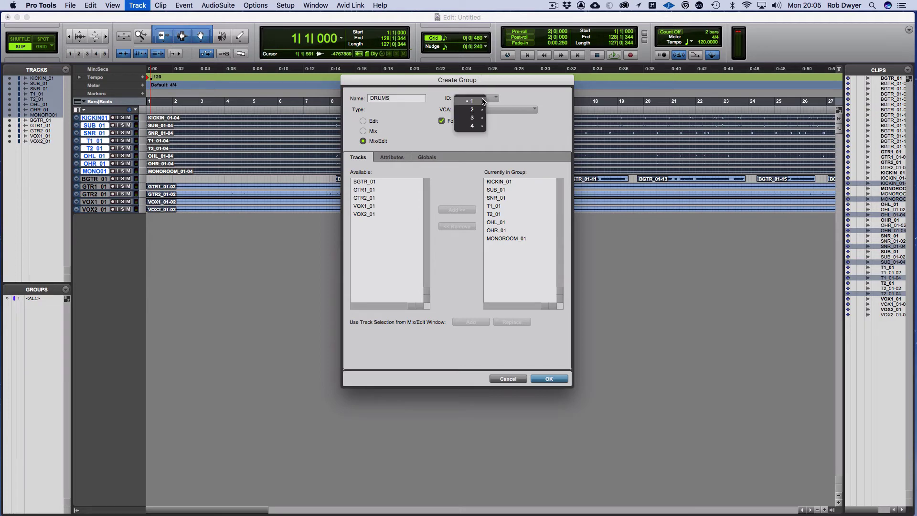
{"action": "mouse_move", "coordinate": [487, 102]}
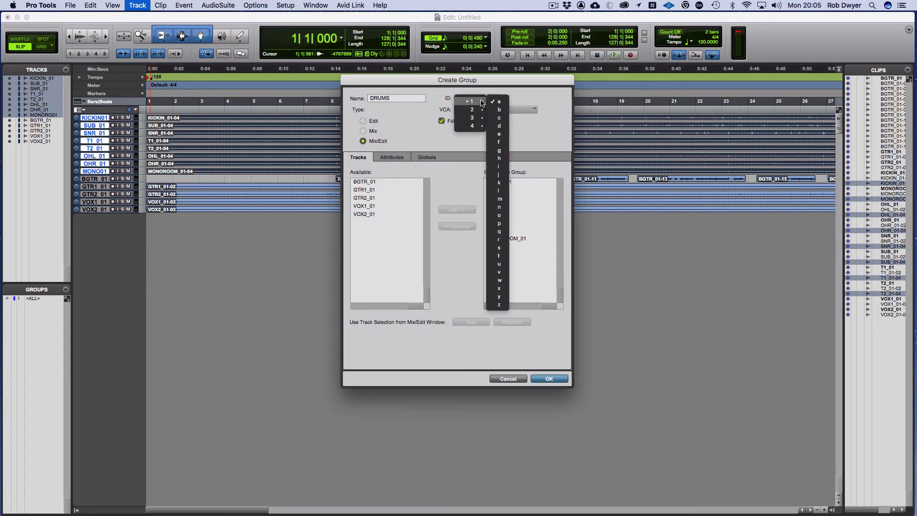
{"action": "left_click", "coordinate": [499, 126]}
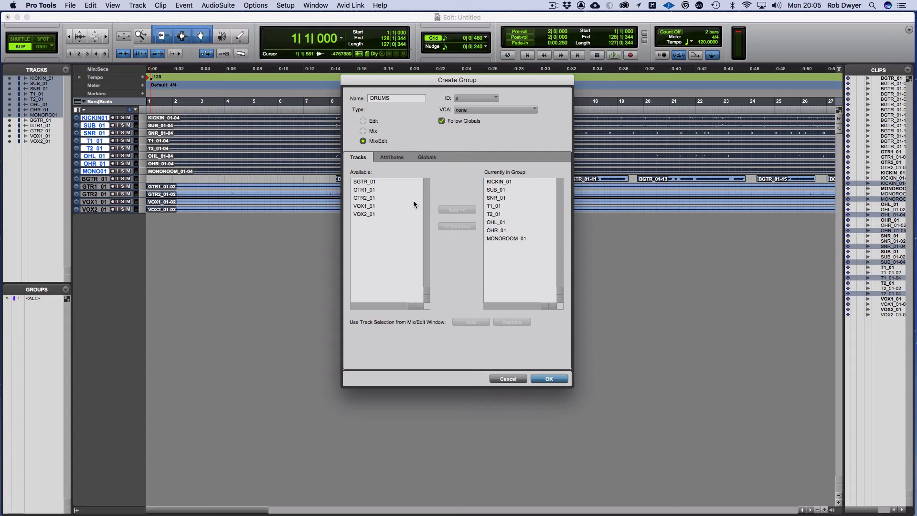
{"action": "left_click", "coordinate": [397, 181]}
{"action": "left_click", "coordinate": [474, 209]}
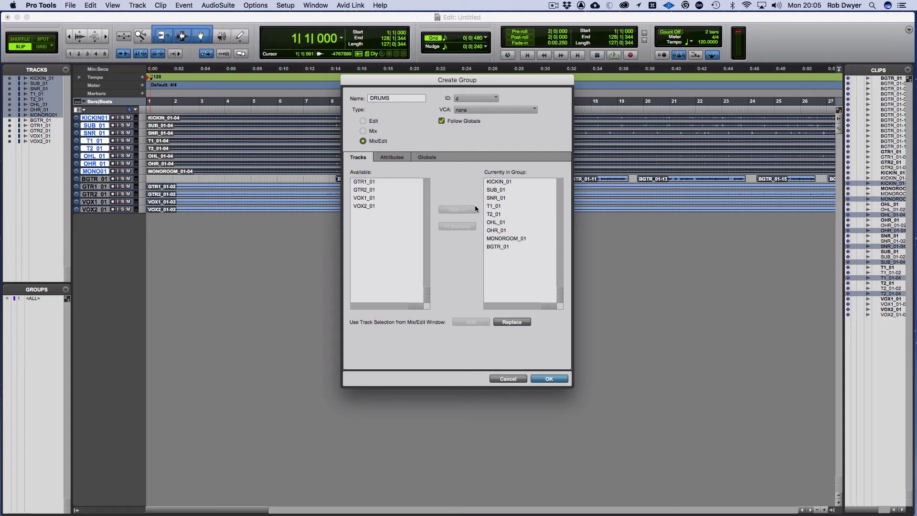
{"action": "left_click", "coordinate": [497, 247]}
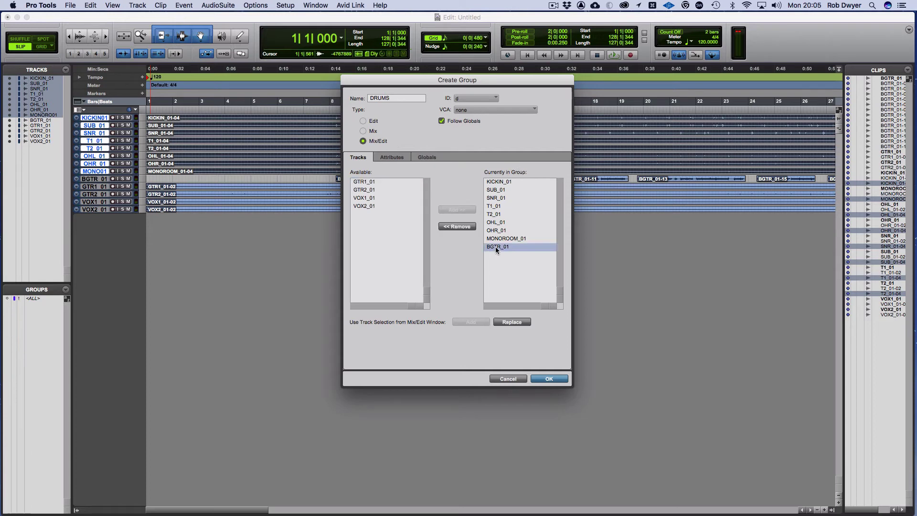
{"action": "left_click", "coordinate": [462, 226]}
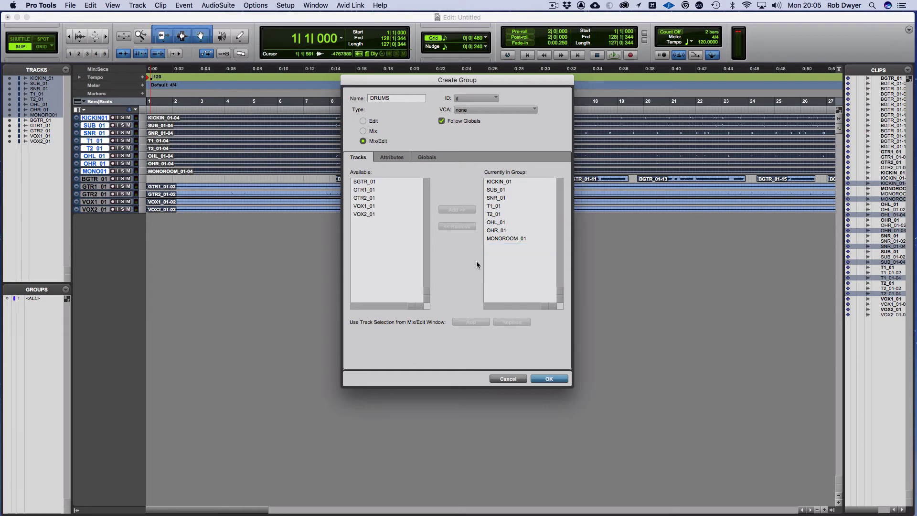
{"action": "left_click", "coordinate": [549, 379]}
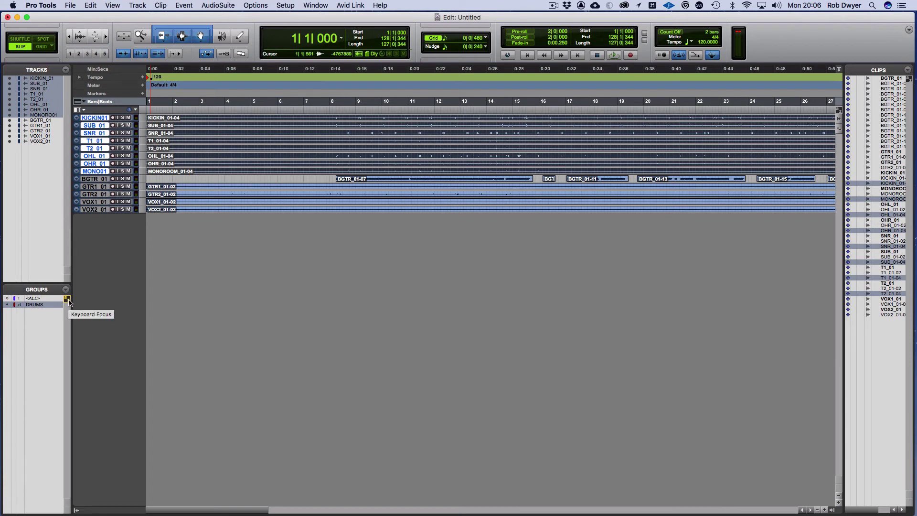
Activate the DRUMS group and make the drum tracks taller.
{"action": "key", "text": "d"}
{"action": "key", "text": "d"}
{"action": "key", "text": "d"}
{"action": "key", "text": "d"}
{"action": "key", "text": "d"}
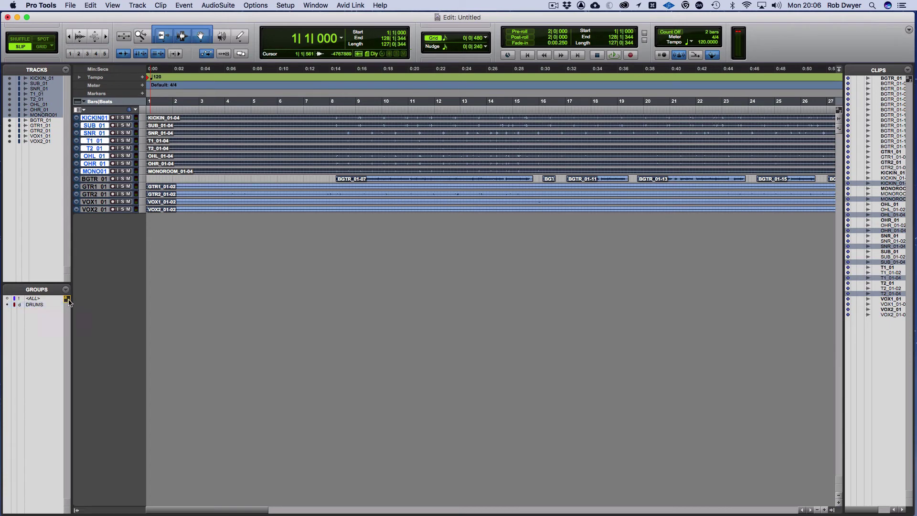
{"action": "key", "text": "d"}
{"action": "key", "text": "ctrl+Up"}
{"action": "key", "text": "ctrl+Up"}
{"action": "key", "text": "ctrl+Up"}
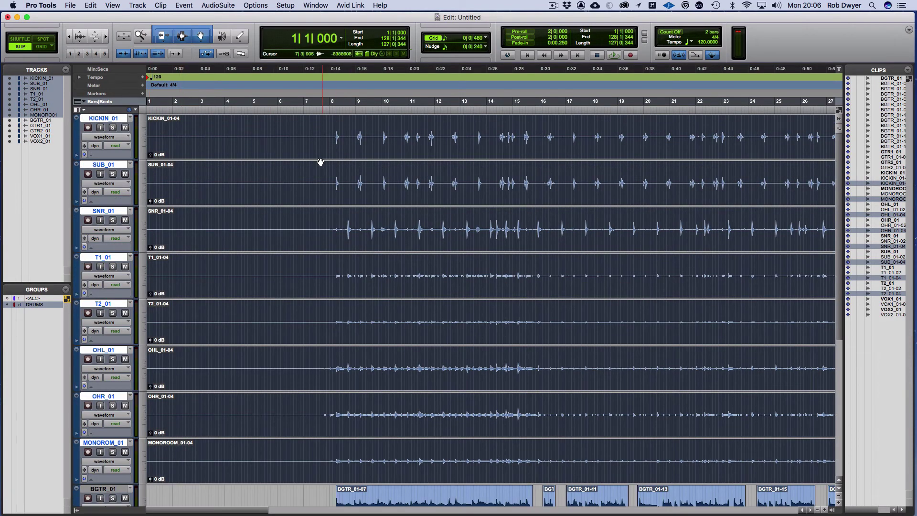
Place the edit point at the first drum transient, 7|4|248.
{"action": "left_click", "coordinate": [282, 132]}
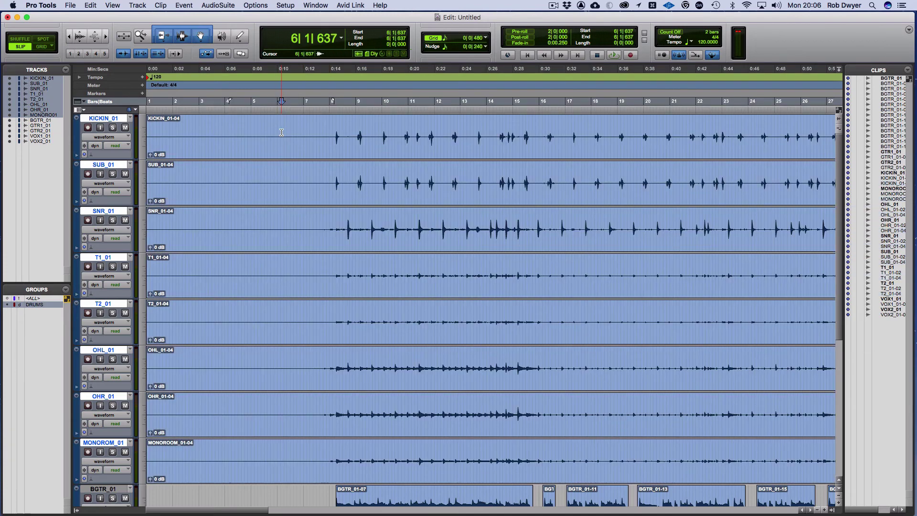
{"action": "key", "text": "Tab"}
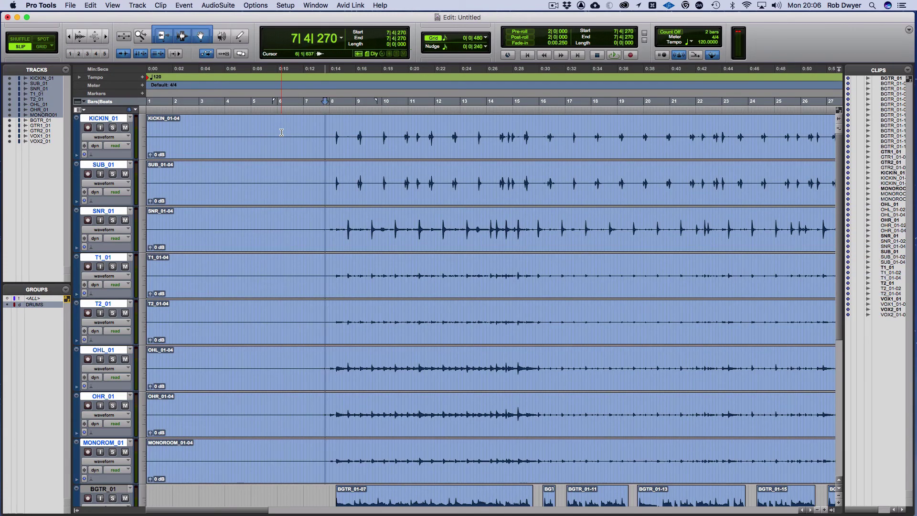
{"action": "double_click", "coordinate": [243, 139]}
{"action": "key", "text": "Tab"}
{"action": "left_click", "coordinate": [245, 125]}
{"action": "key", "text": "Tab"}
Split the drum clips at 7|4|248 and delete the silent pieces before it.
{"action": "key", "text": "super+bracketright"}
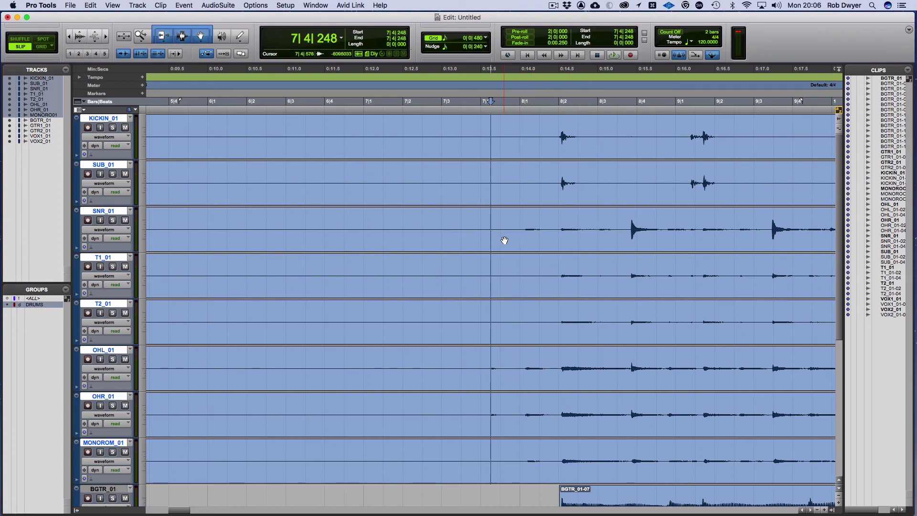
{"action": "key", "text": "super+e"}
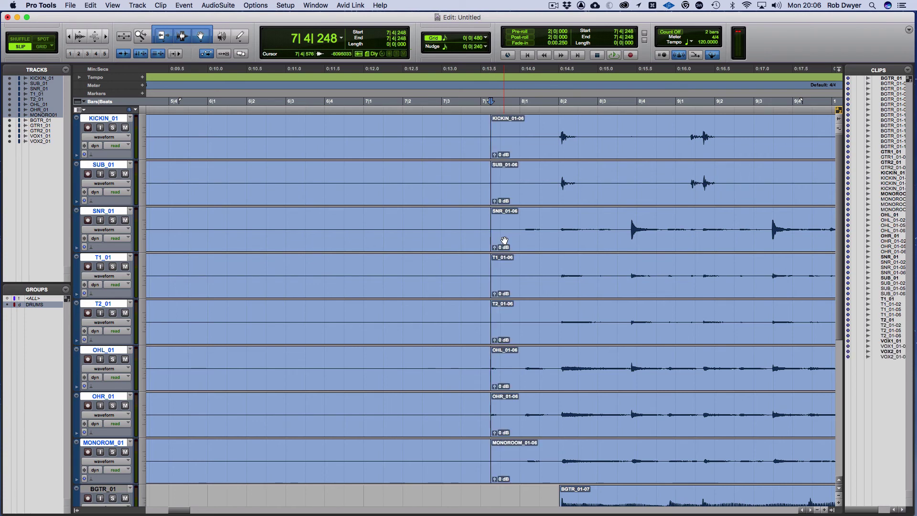
{"action": "left_click", "coordinate": [469, 471]}
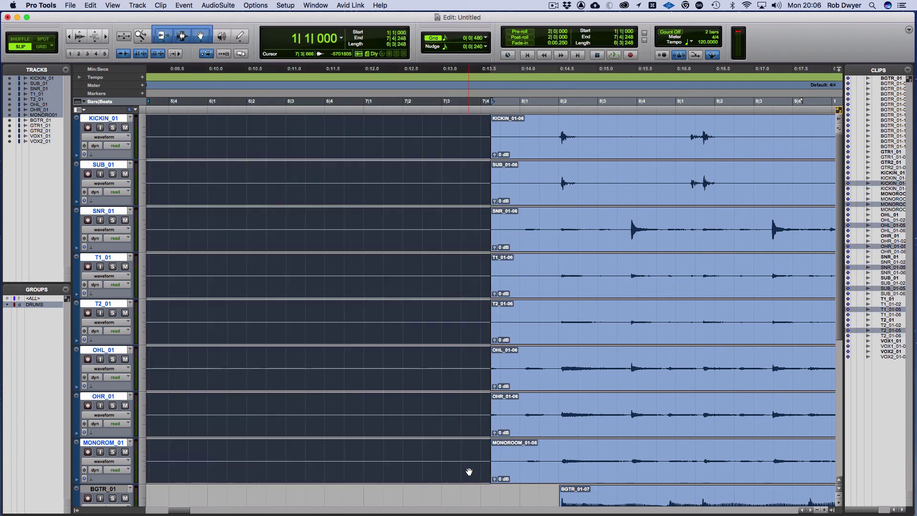
{"action": "key", "text": "Delete"}
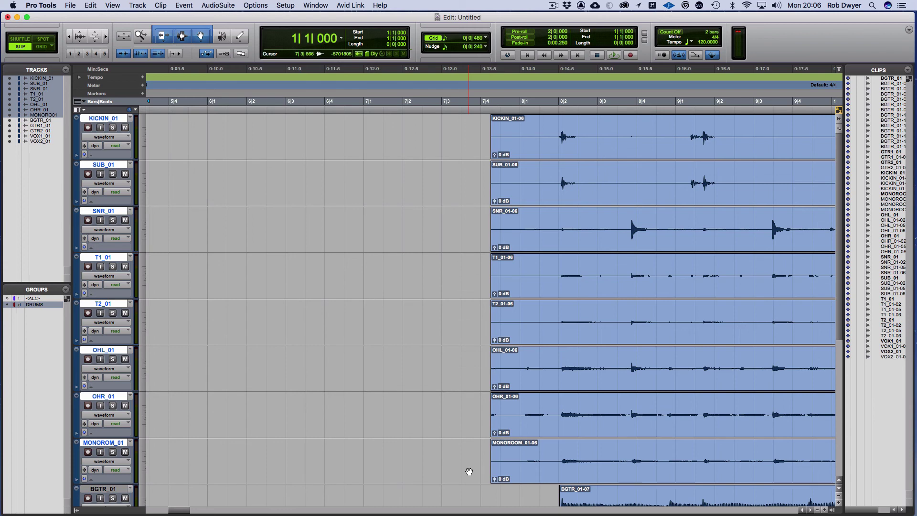
Zoom out to the whole session and deactivate the DRUMS group.
{"action": "left_click", "coordinate": [815, 510]}
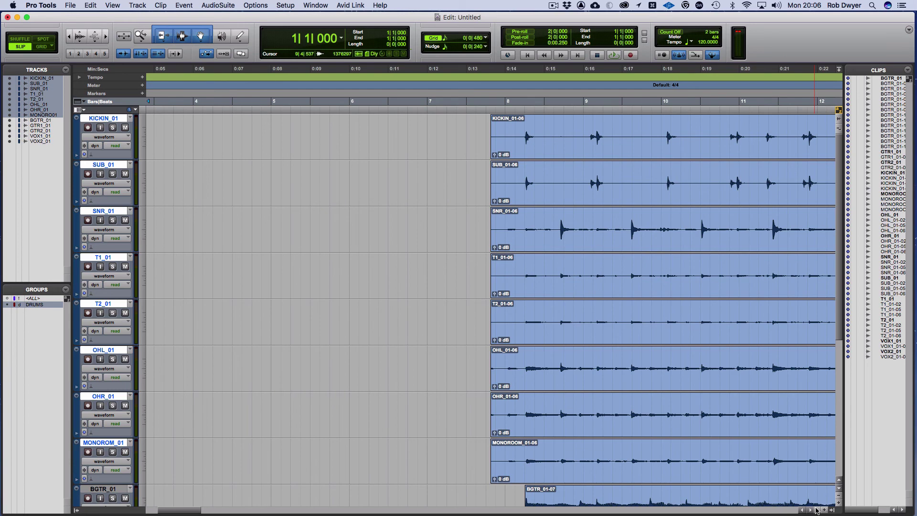
{"action": "left_click", "coordinate": [815, 510]}
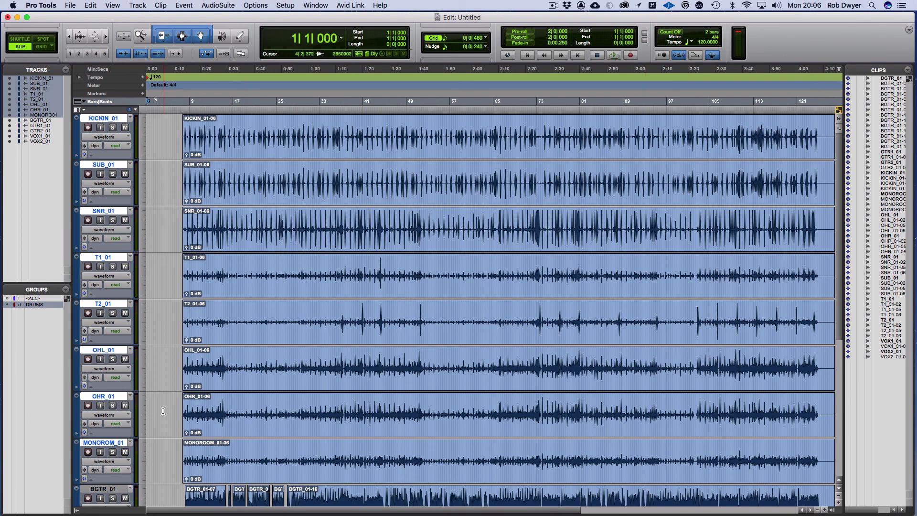
{"action": "left_click", "coordinate": [66, 299]}
{"action": "left_click", "coordinate": [45, 310]}
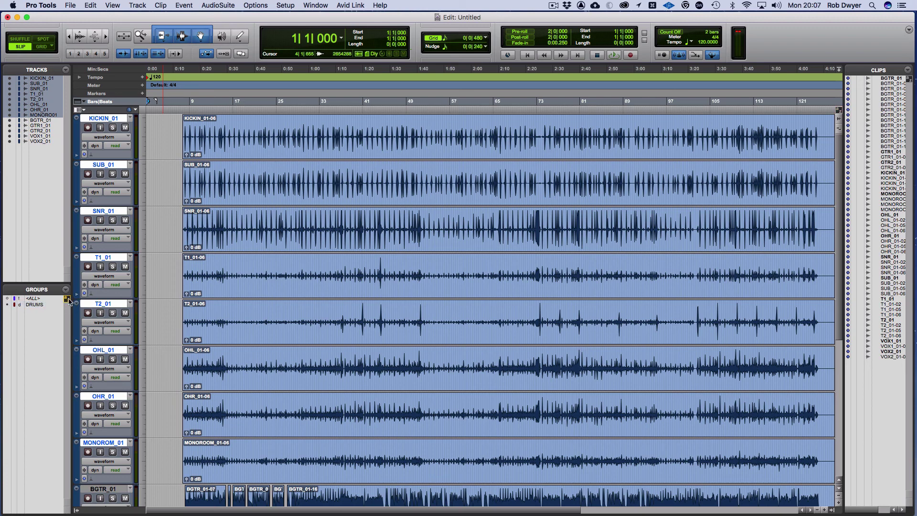
With the DRUMS group reactivated and tracks shrunk, trim the drum clips' ends back to bar 125.
{"action": "left_click", "coordinate": [43, 308]}
{"action": "key", "text": "ctrl+alt+Down"}
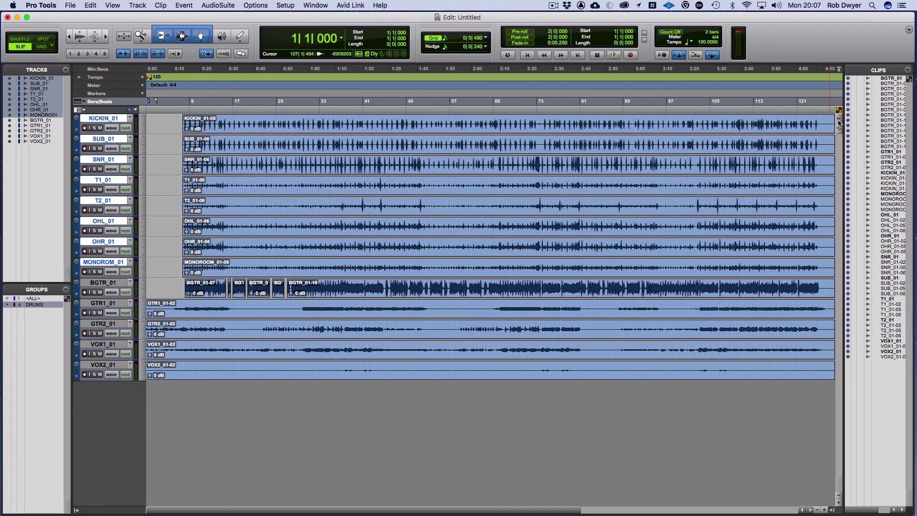
{"action": "left_click", "coordinate": [822, 117]}
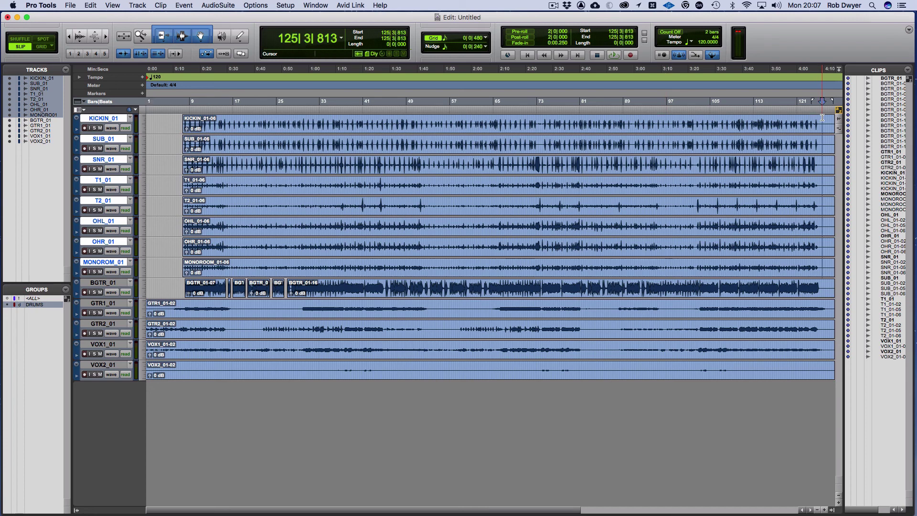
{"action": "key", "text": "super+bracketright"}
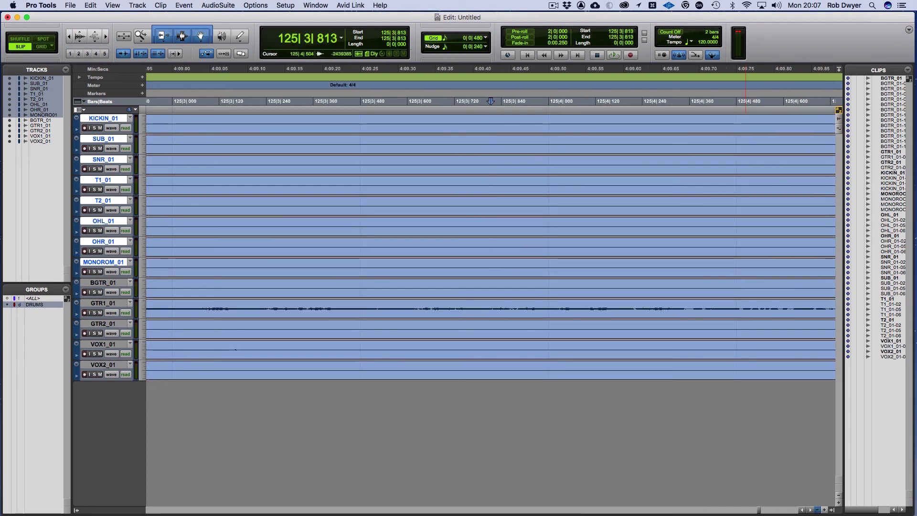
{"action": "key", "text": "super+bracketleft"}
{"action": "key", "text": "super+bracketleft"}
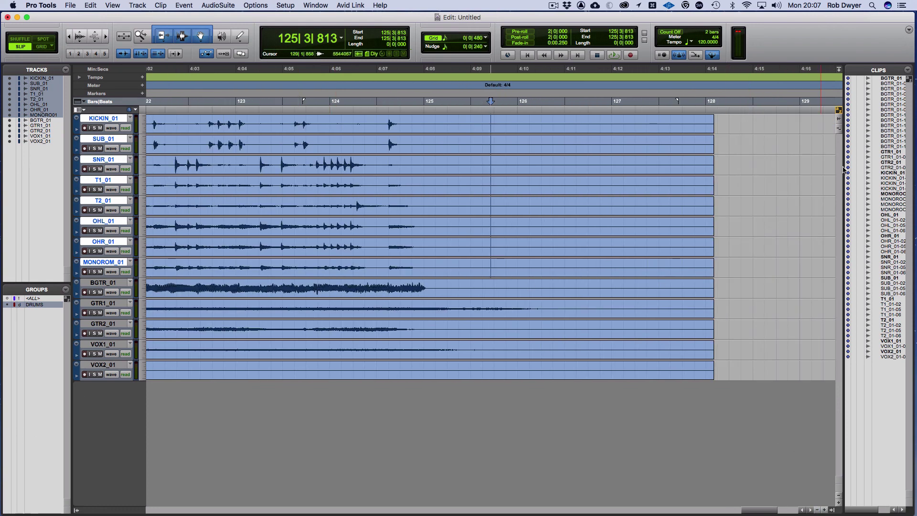
{"action": "left_click_drag", "start_coordinate": [712, 127], "coordinate": [447, 134]}
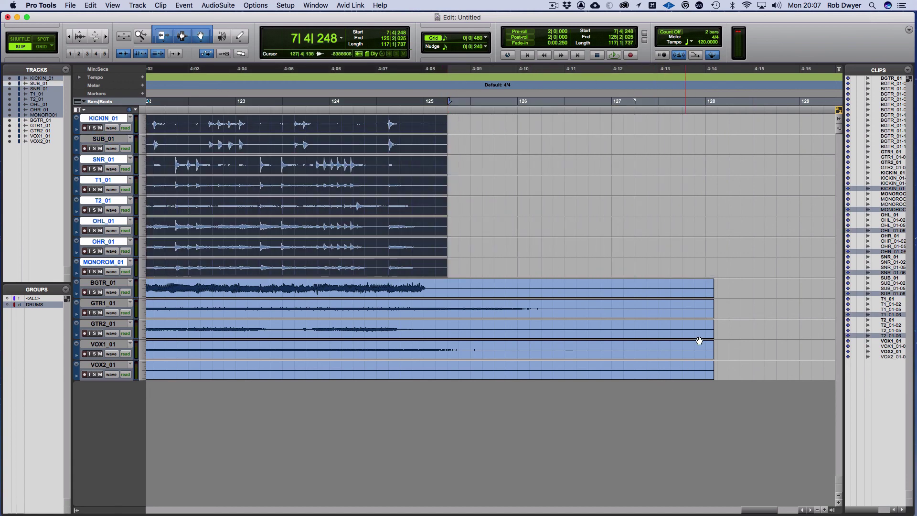
Split BGTR_01 at 125|1|322 and delete its silent tail, then view the whole session.
{"action": "left_click", "coordinate": [426, 284]}
{"action": "left_click", "coordinate": [432, 284]}
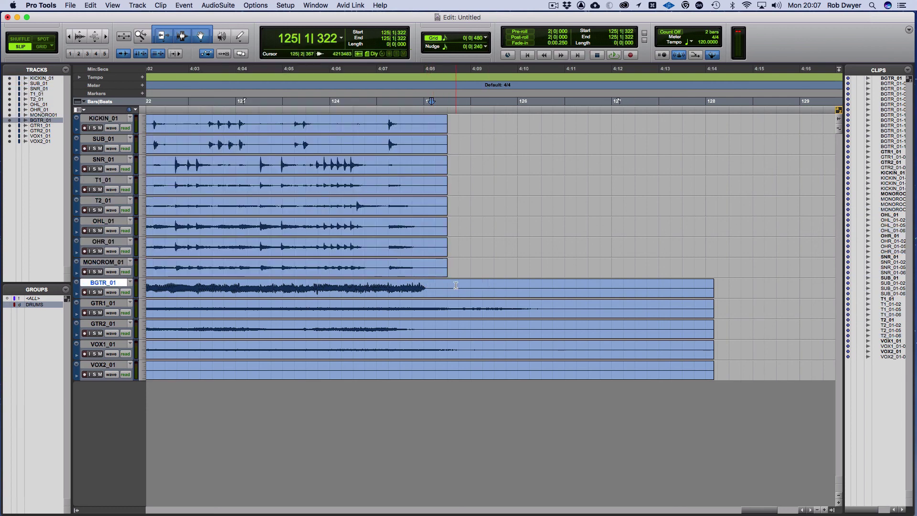
{"action": "key", "text": "super+e"}
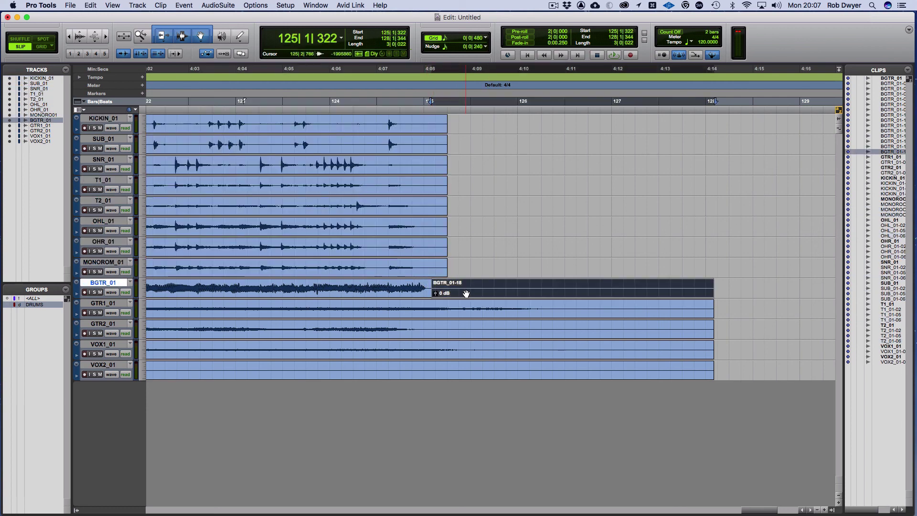
{"action": "key", "text": "Delete"}
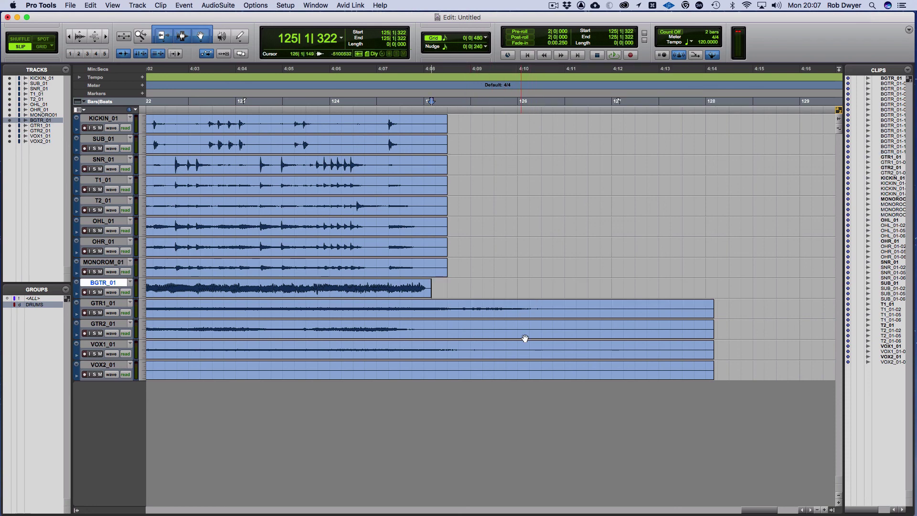
{"action": "left_click", "coordinate": [818, 510]}
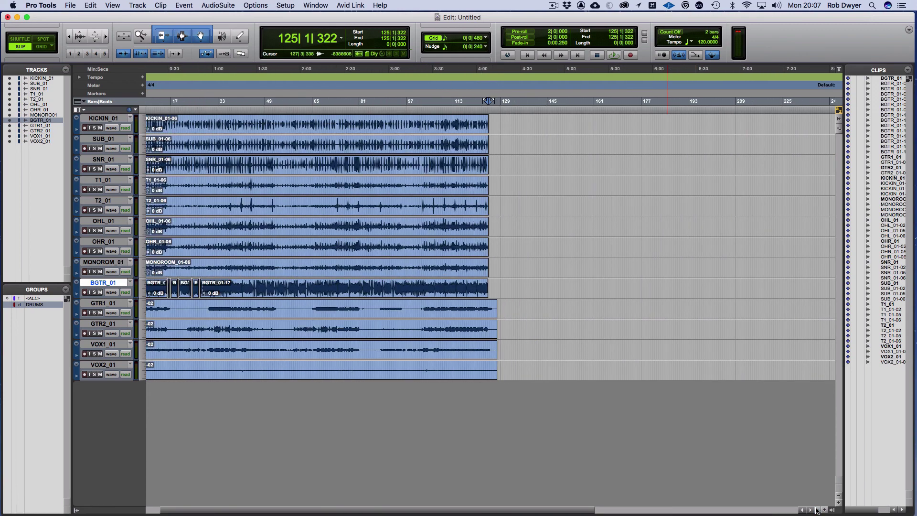